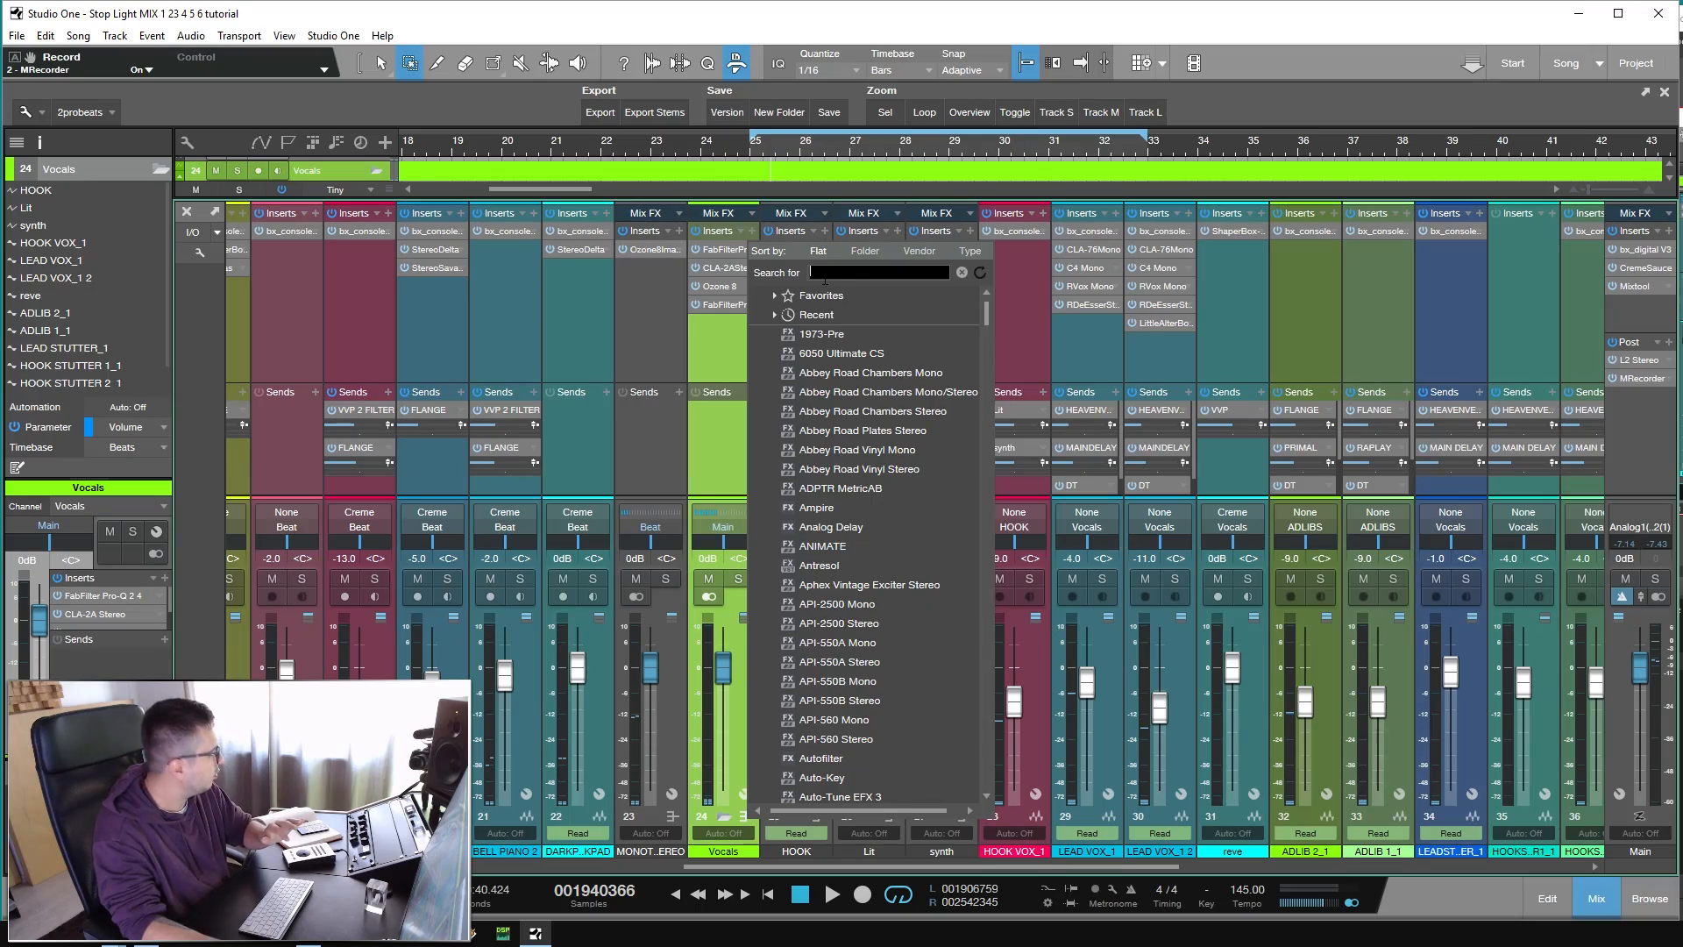
# Insert the MannyM TripleD Stereo plug-in on the Vocals channel and move its window clear of that channel.
pyautogui.write('triple')
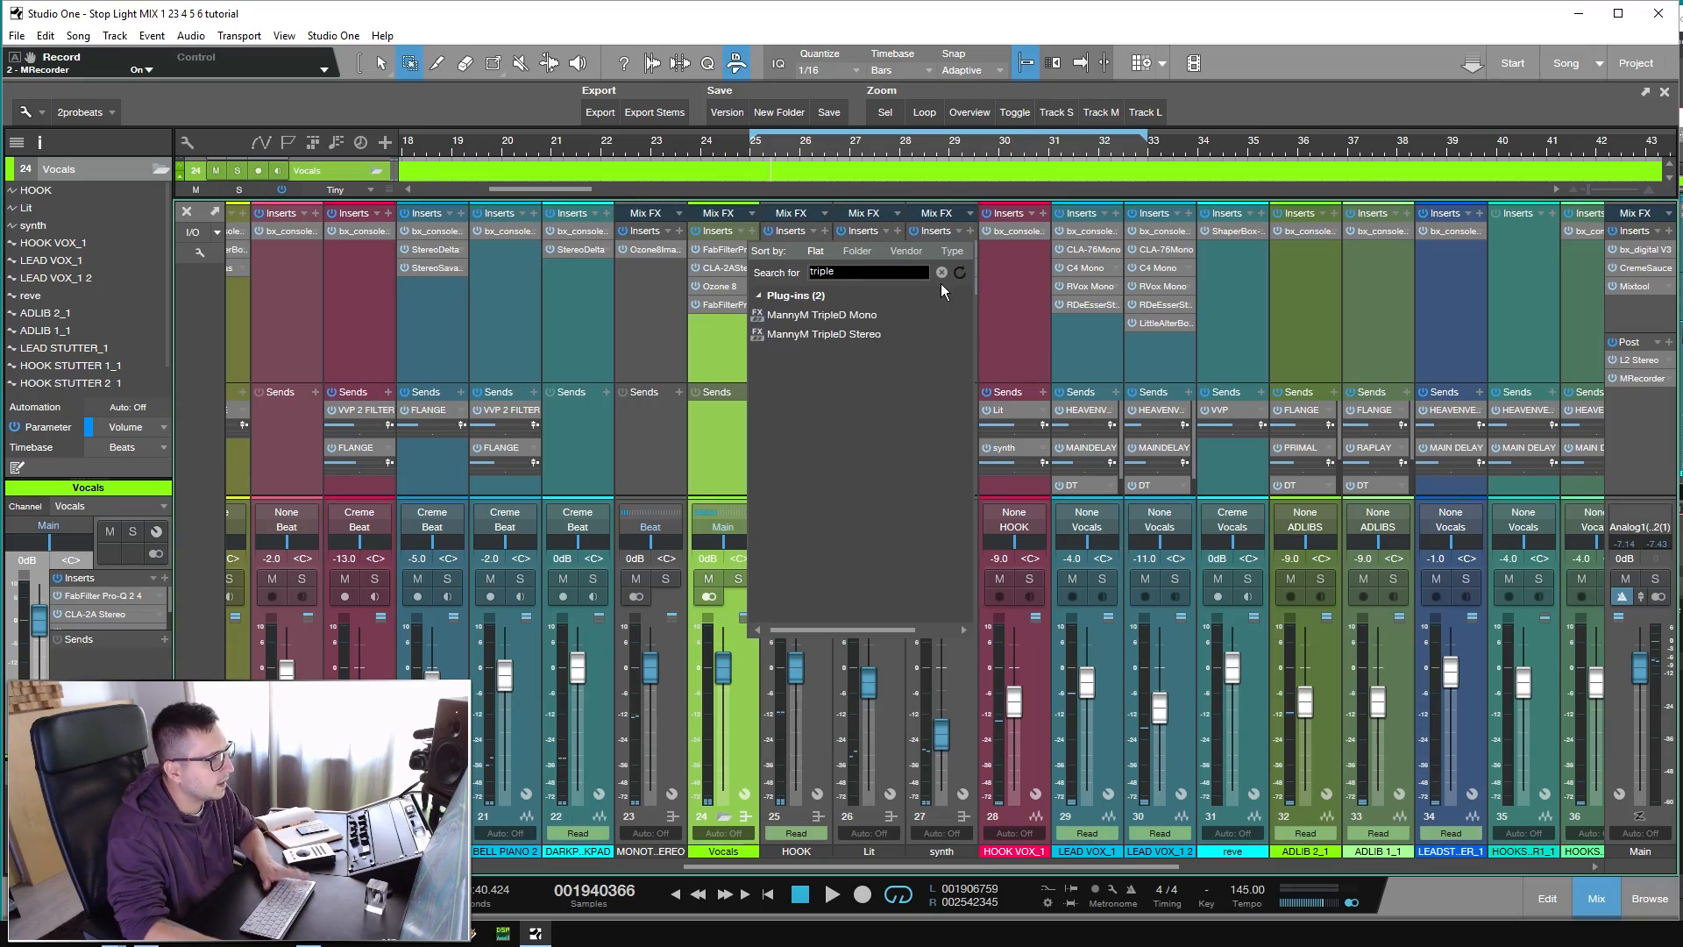
pyautogui.click(875, 333)
pyautogui.moveTo(1267, 189); pyautogui.dragTo(1045, 202)
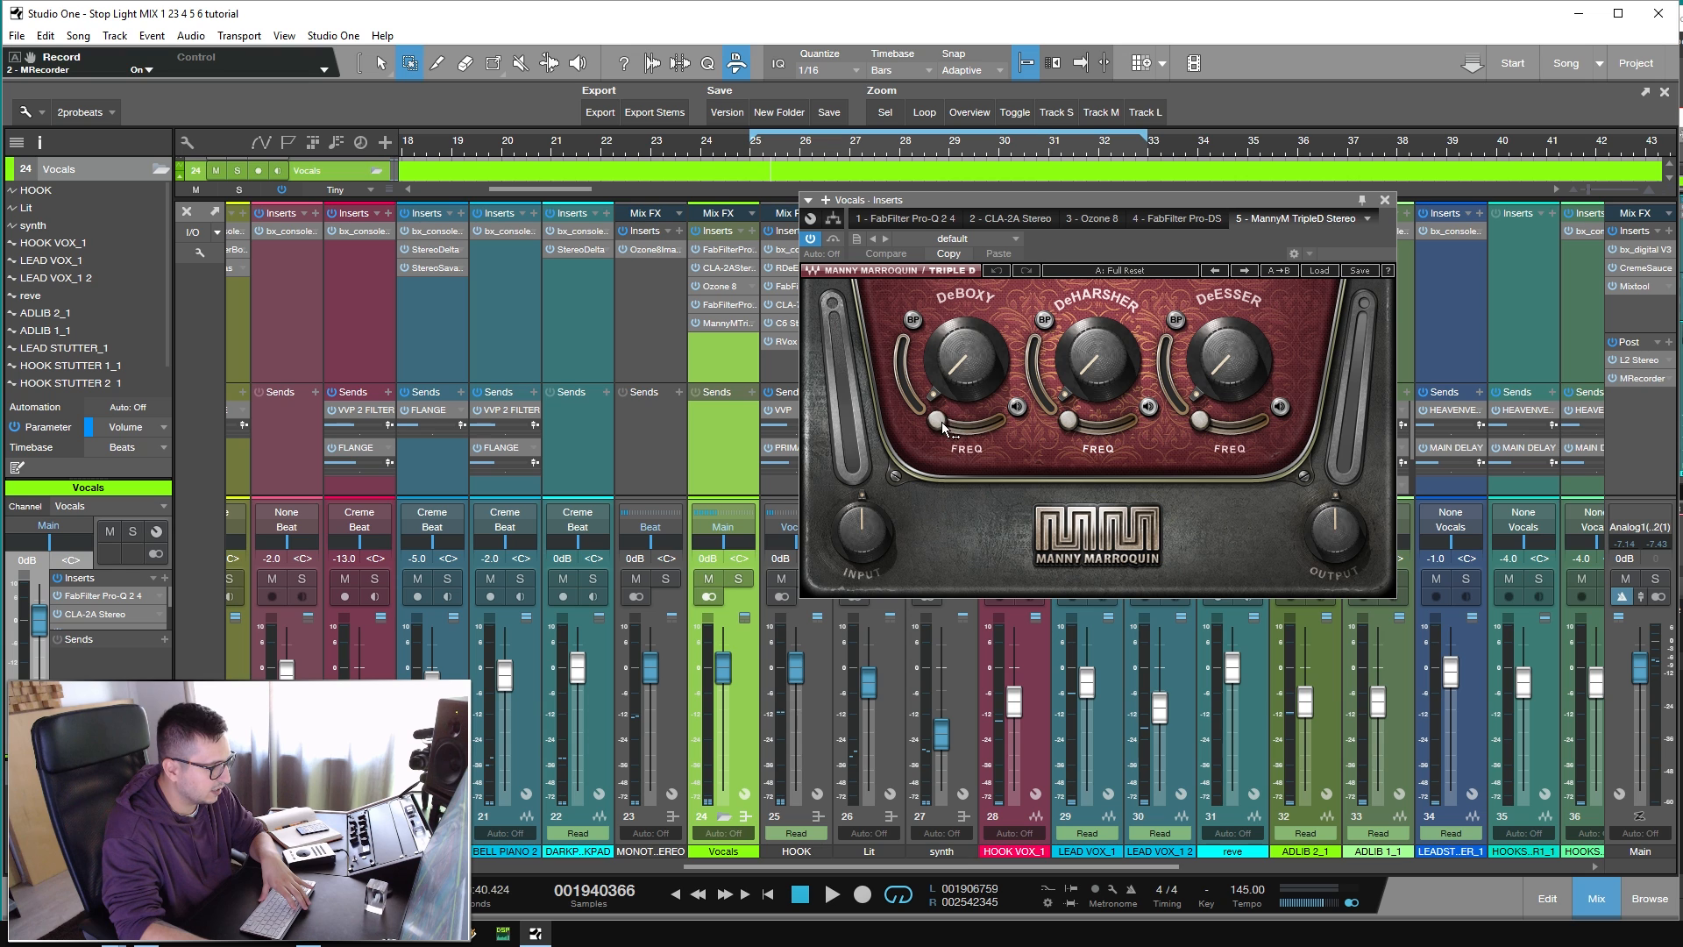
pyautogui.click(939, 366)
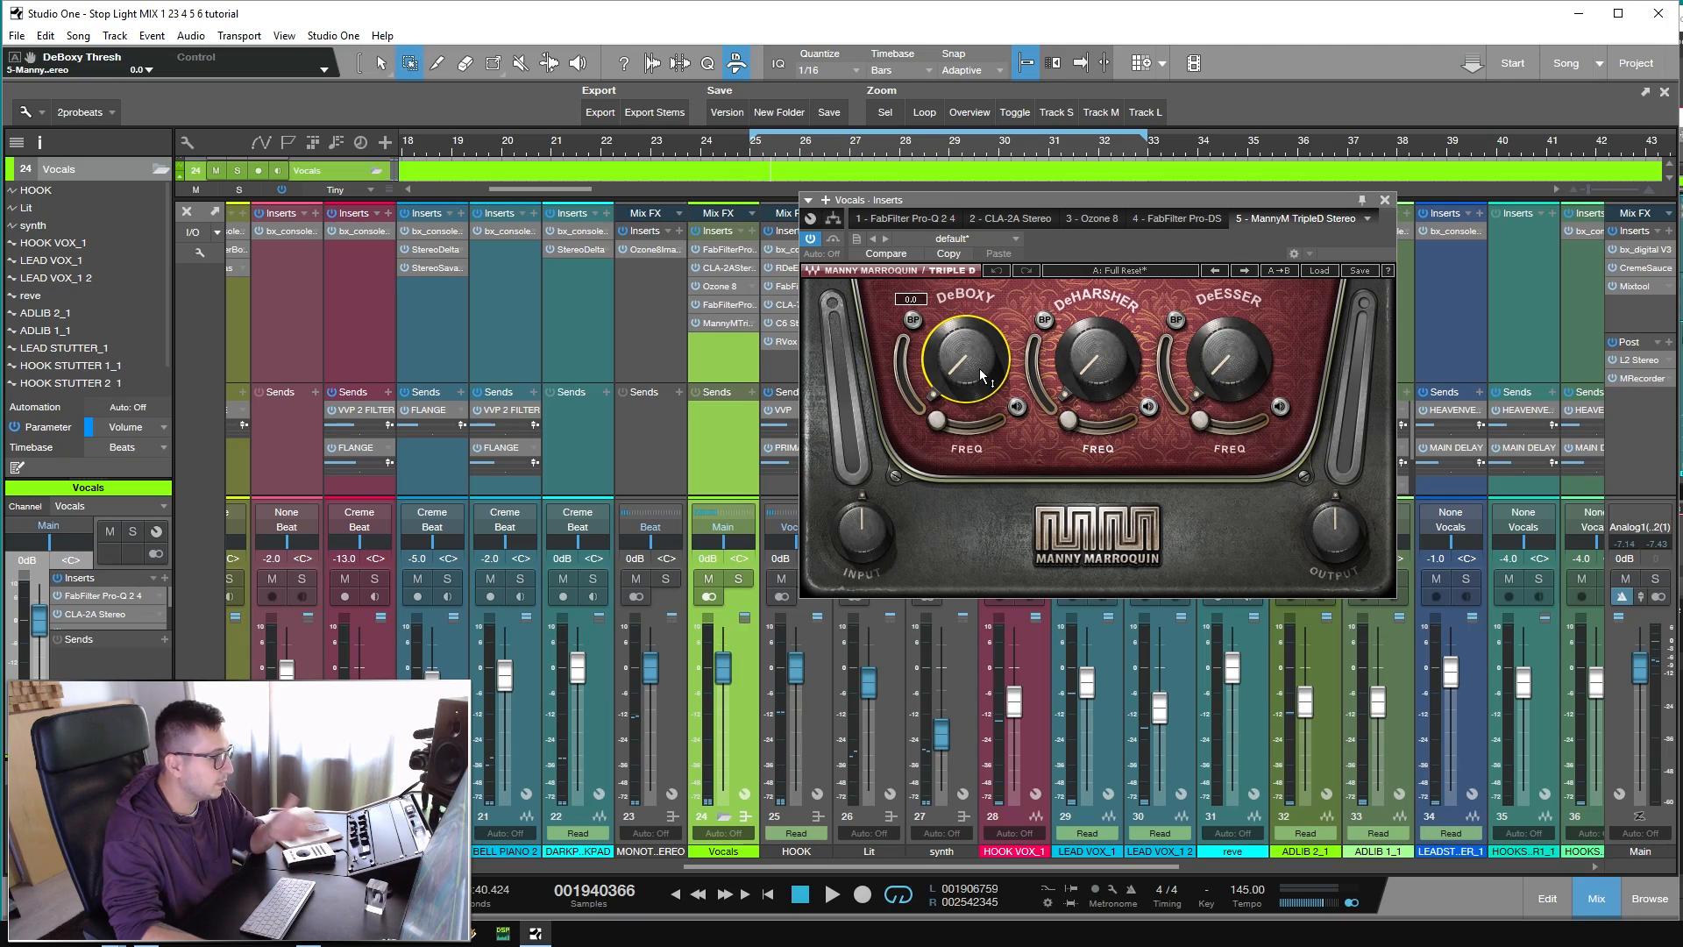
pyautogui.click(1103, 371)
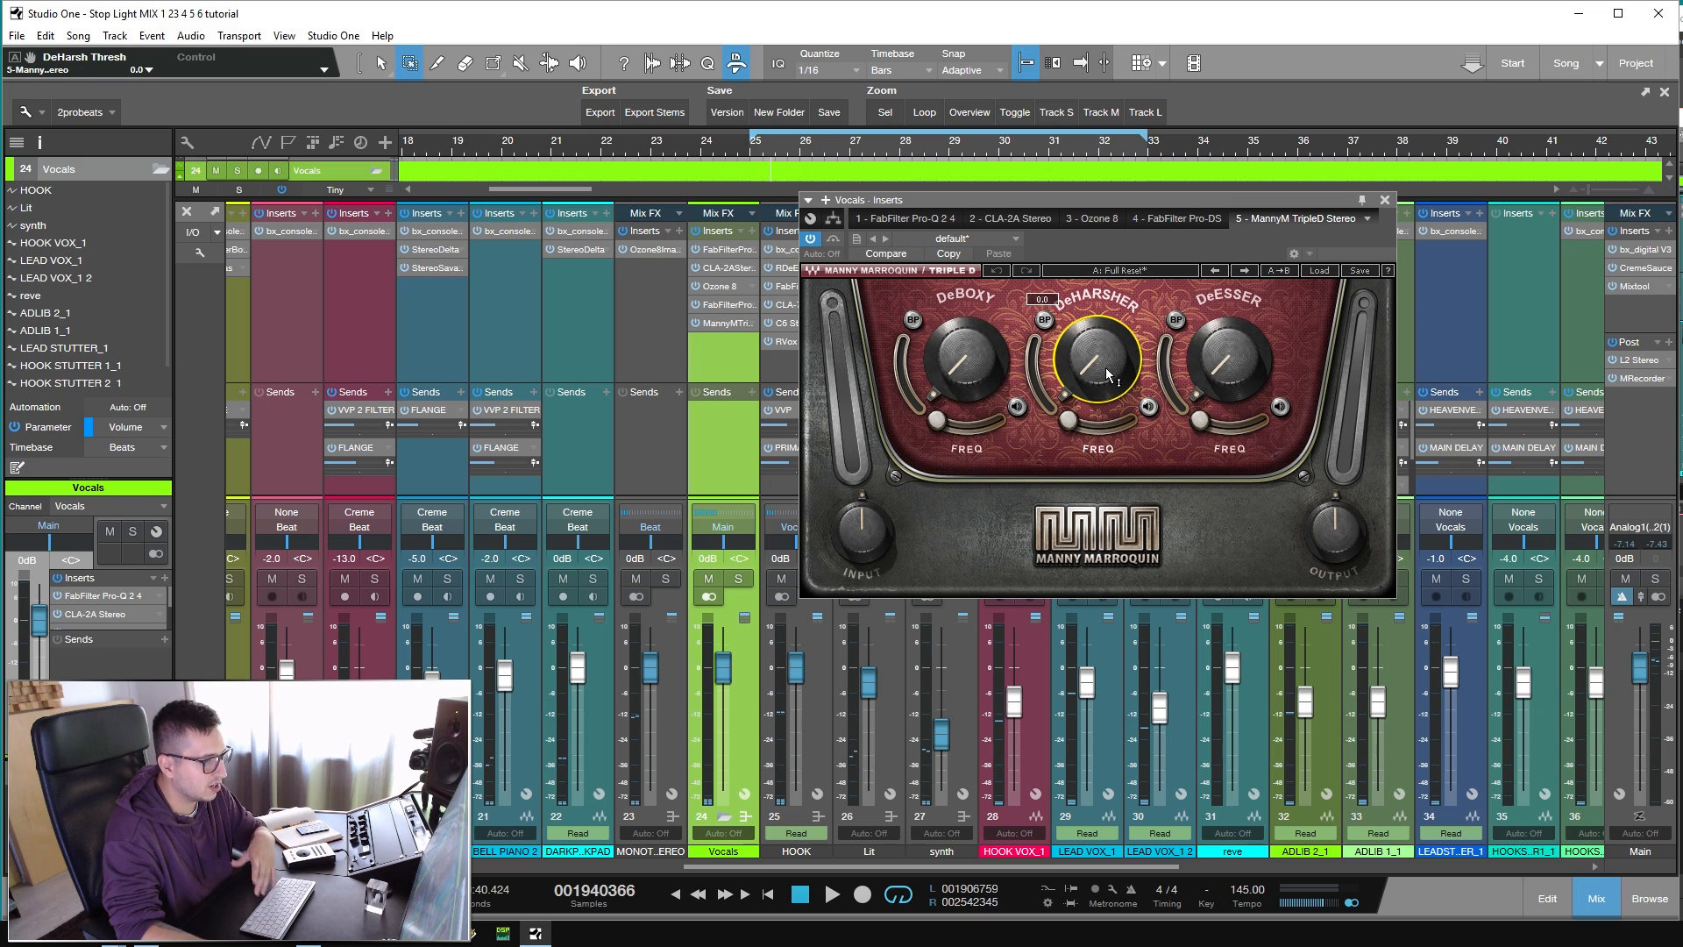
pyautogui.click(1203, 370)
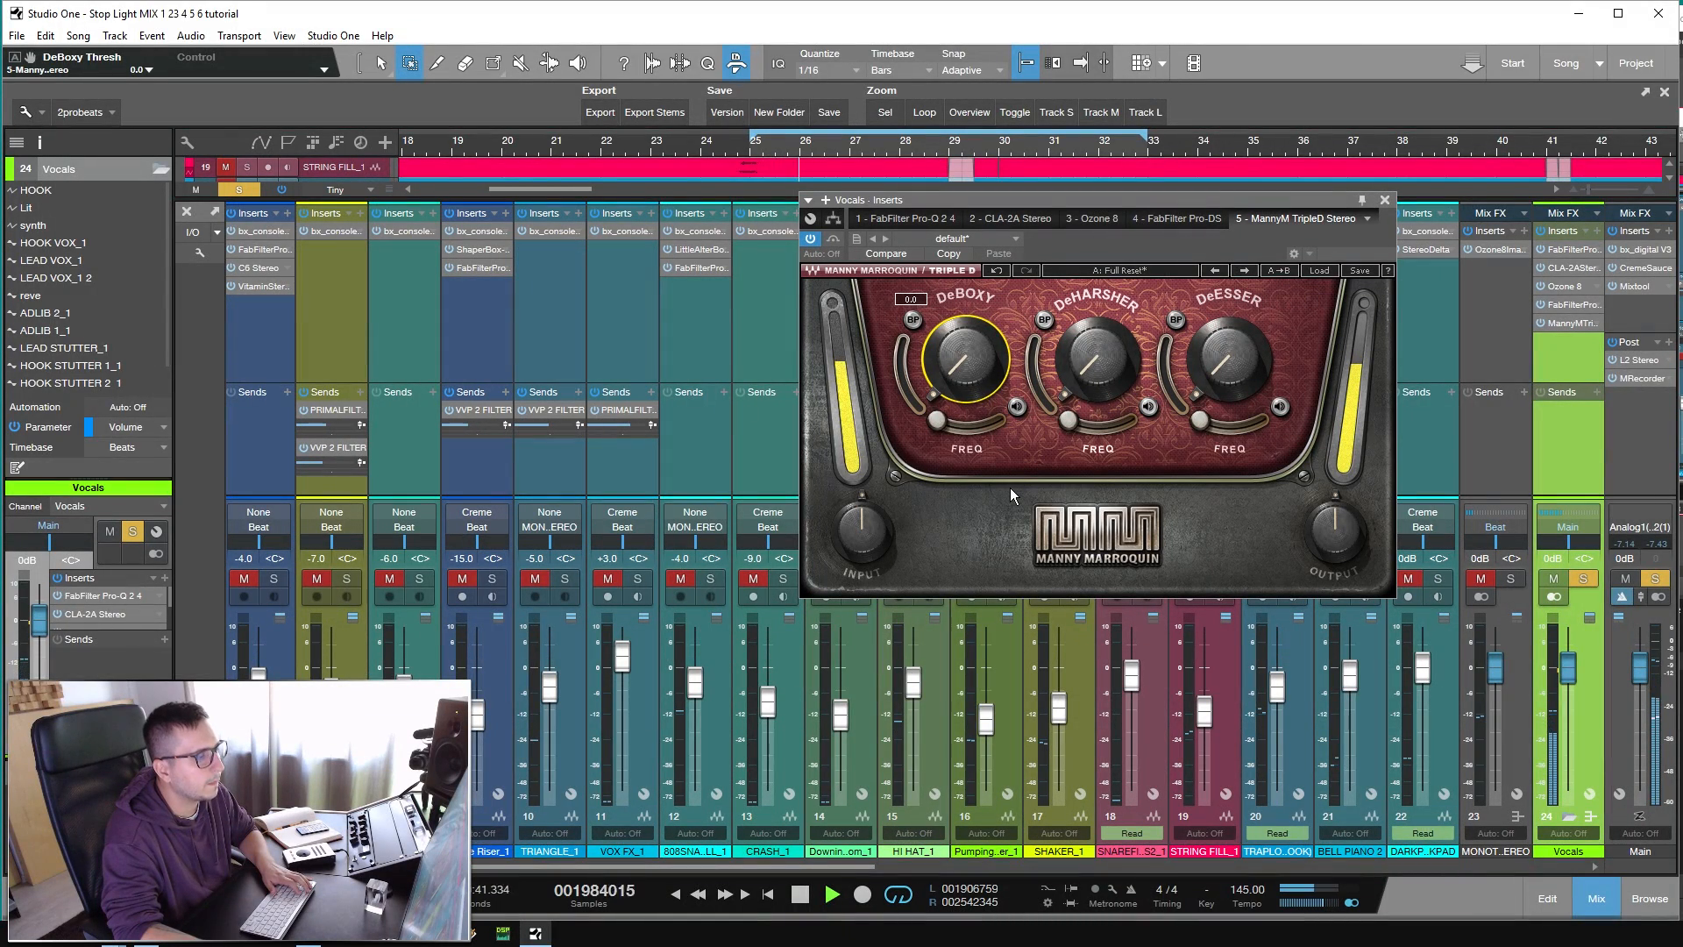
# Isolate the DeBoxy band with its Listen option and tune its frequency to about 4.6 during playback.
pyautogui.press('space')
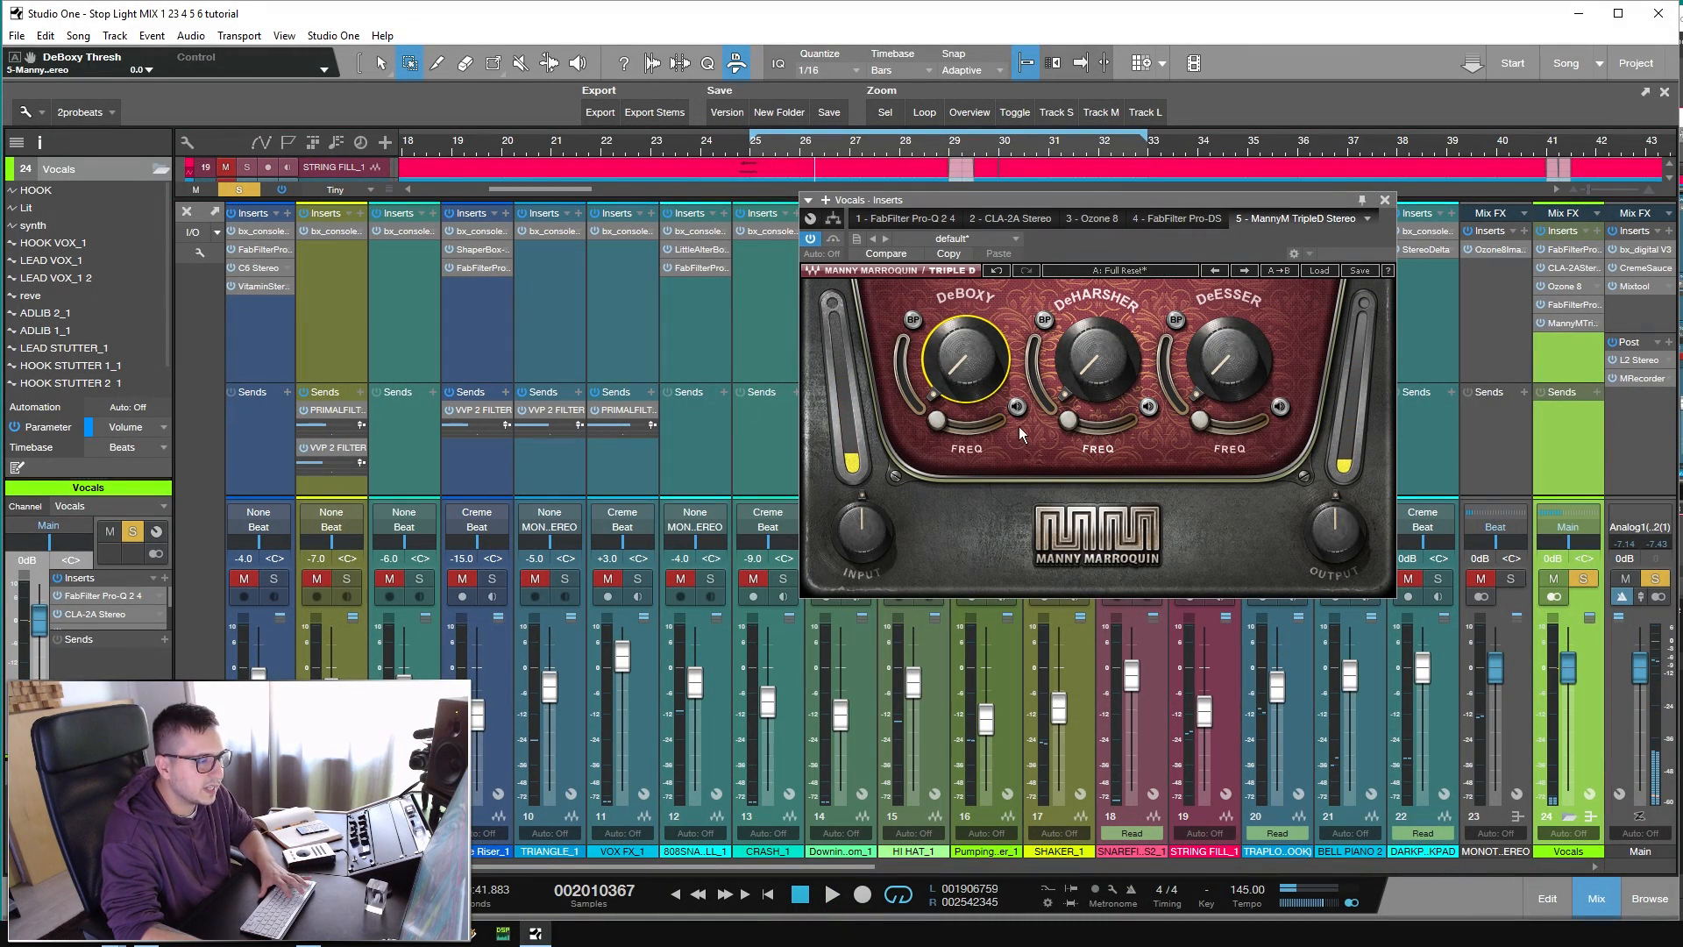
pyautogui.click(1018, 409)
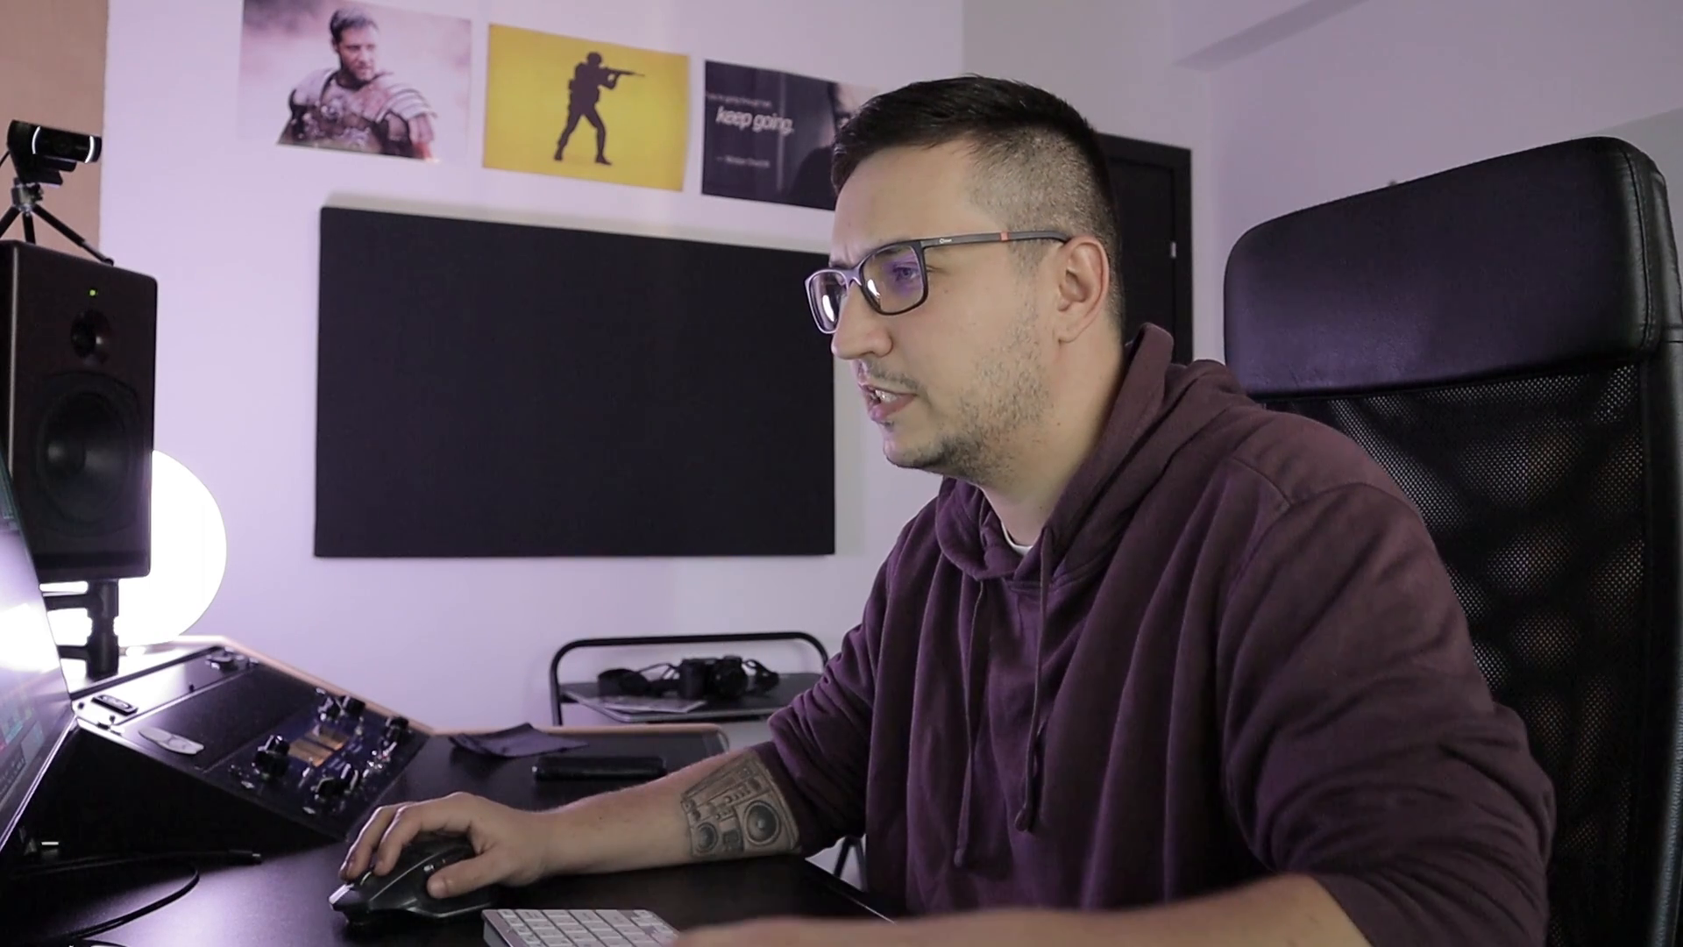
pyautogui.press('space')
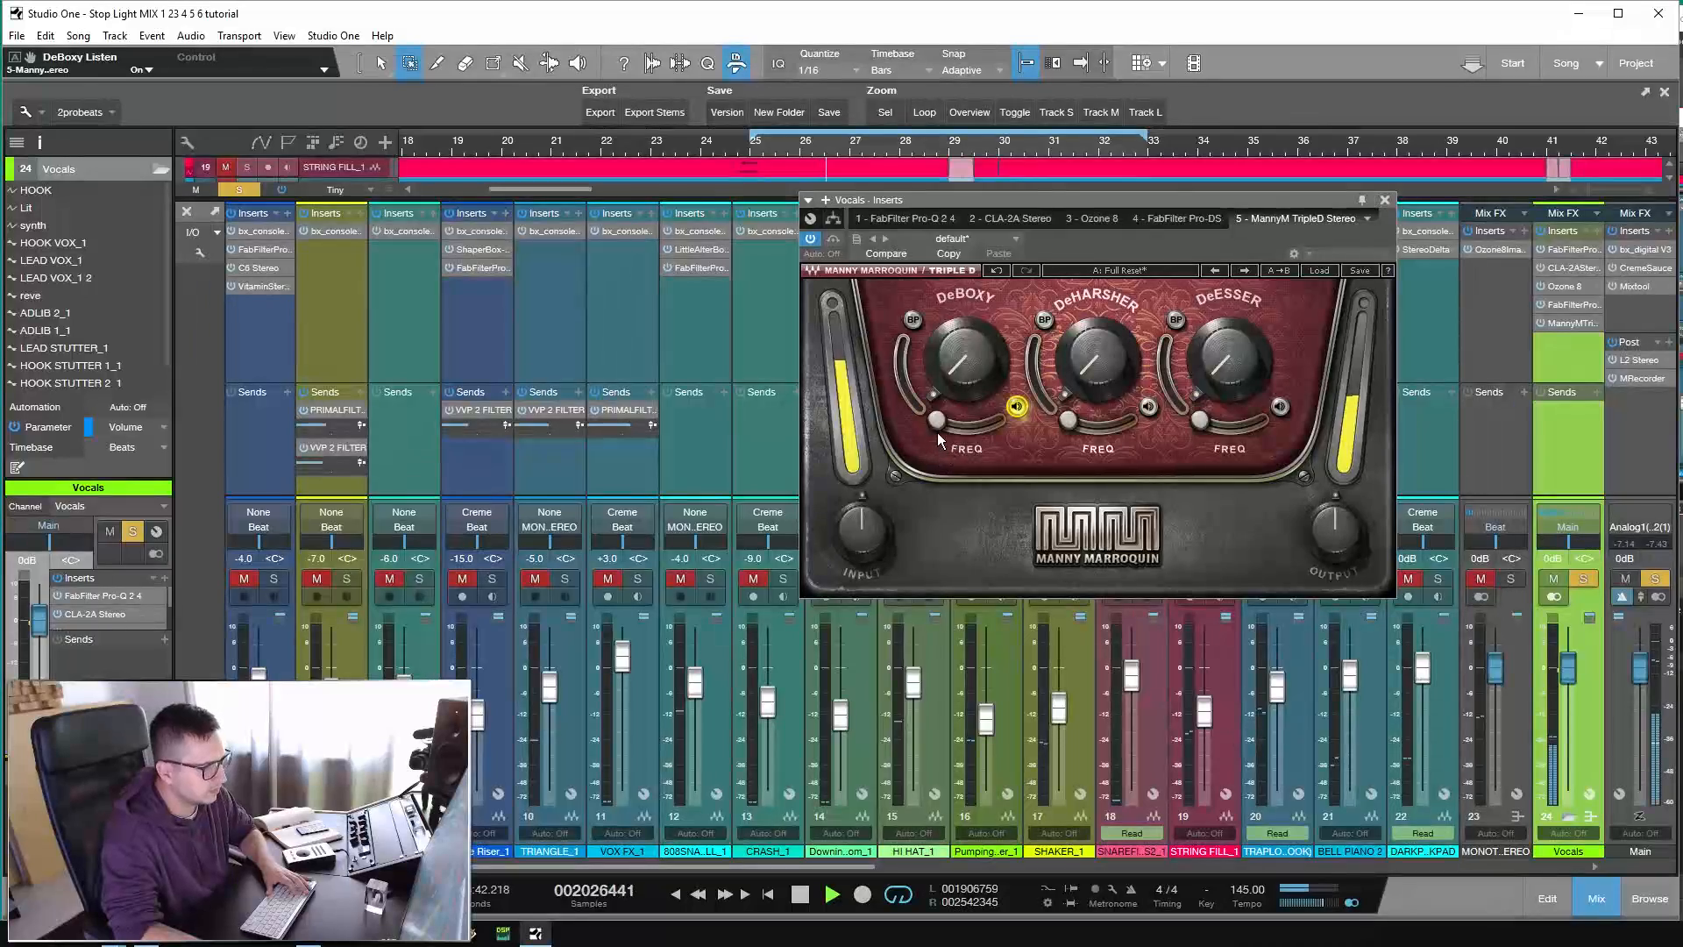
pyautogui.moveTo(938, 433)
pyautogui.mouseDown()
pyautogui.moveTo(989, 423)
pyautogui.moveTo(936, 420)
pyautogui.mouseUp()
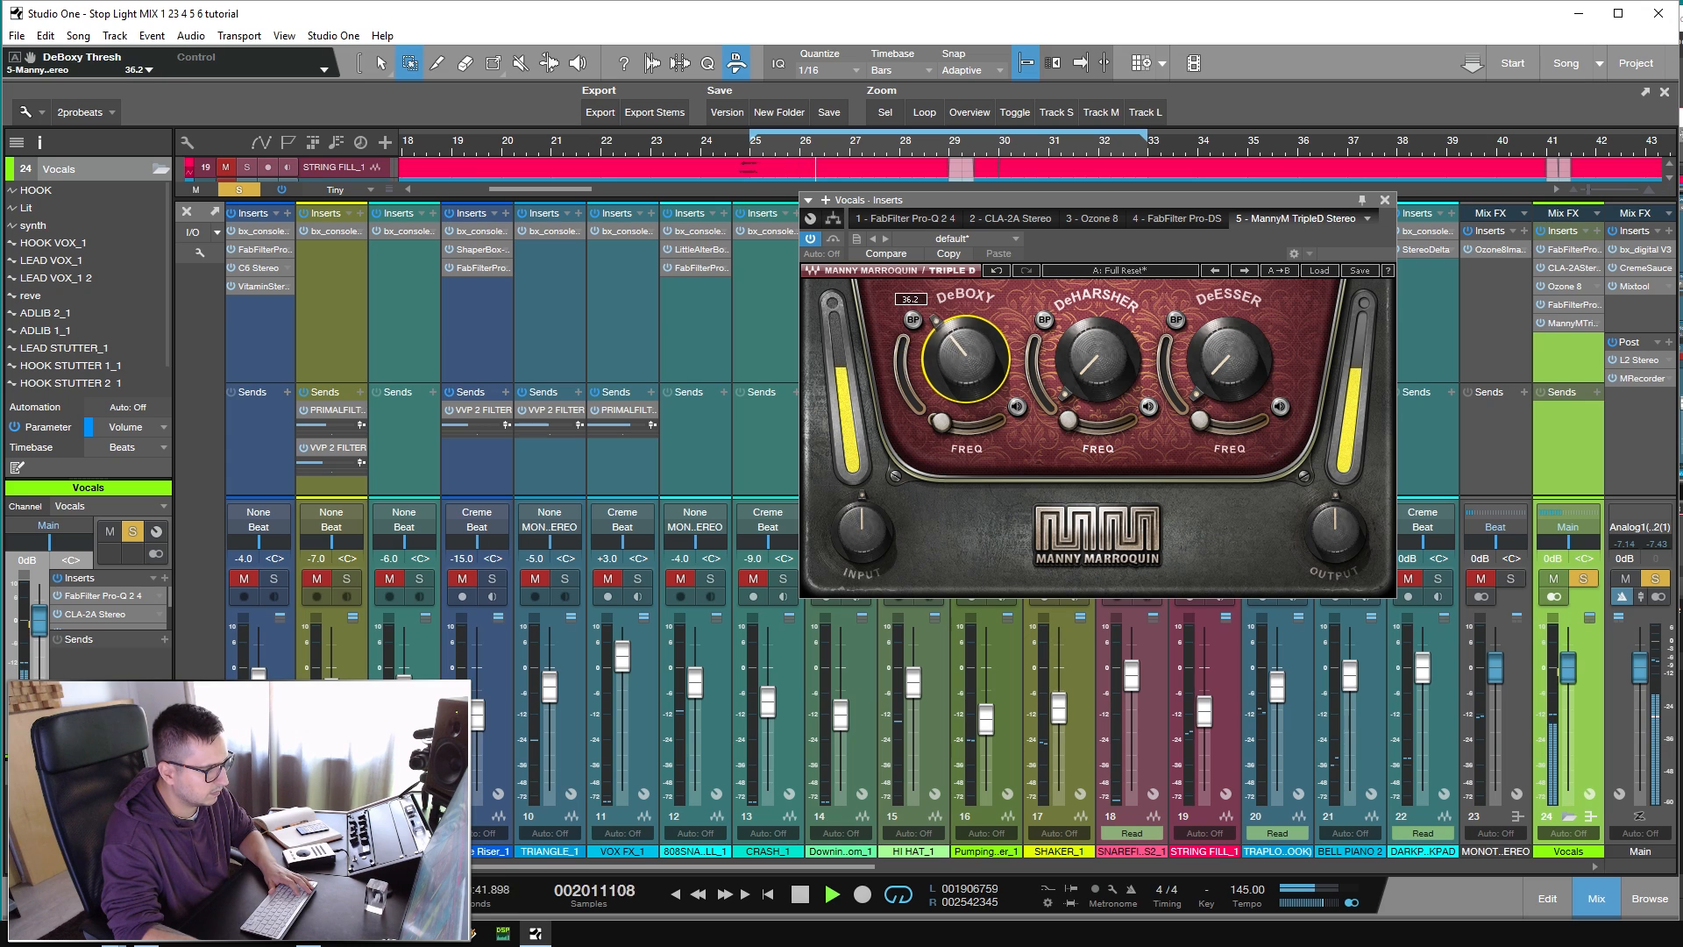
# Set the DeBoxy threshold to 40.0 and compare the sound with the DeBoxy band bypassed and active.
pyautogui.scroll(10, 964, 355)
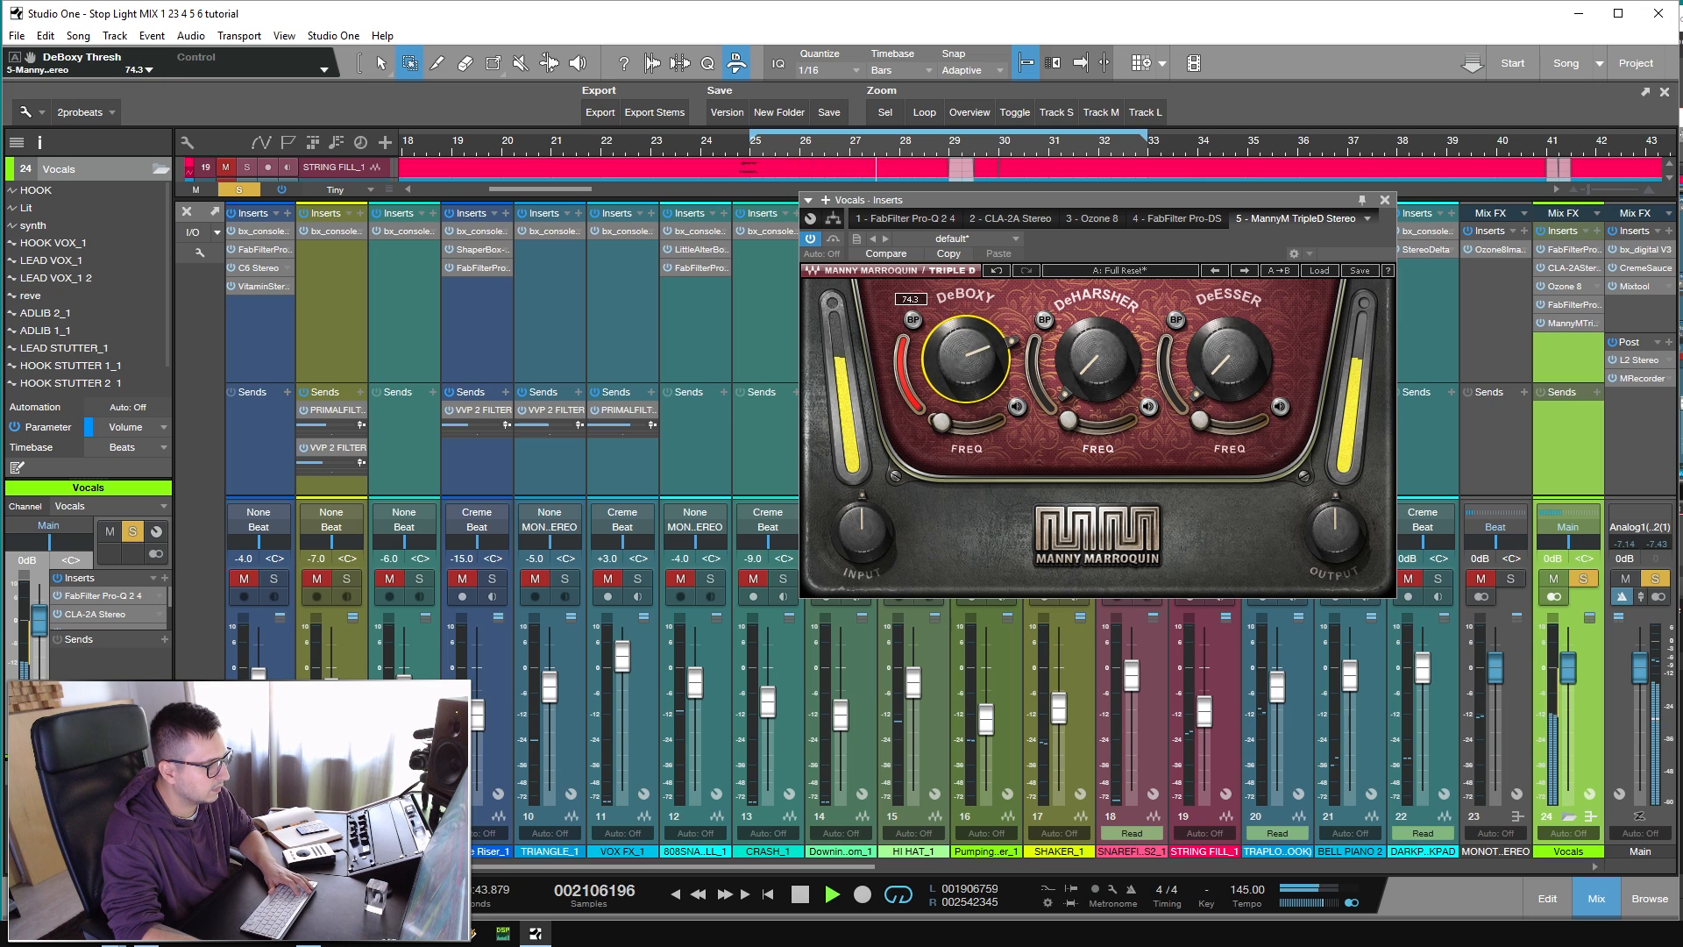
pyautogui.moveTo(938, 421)
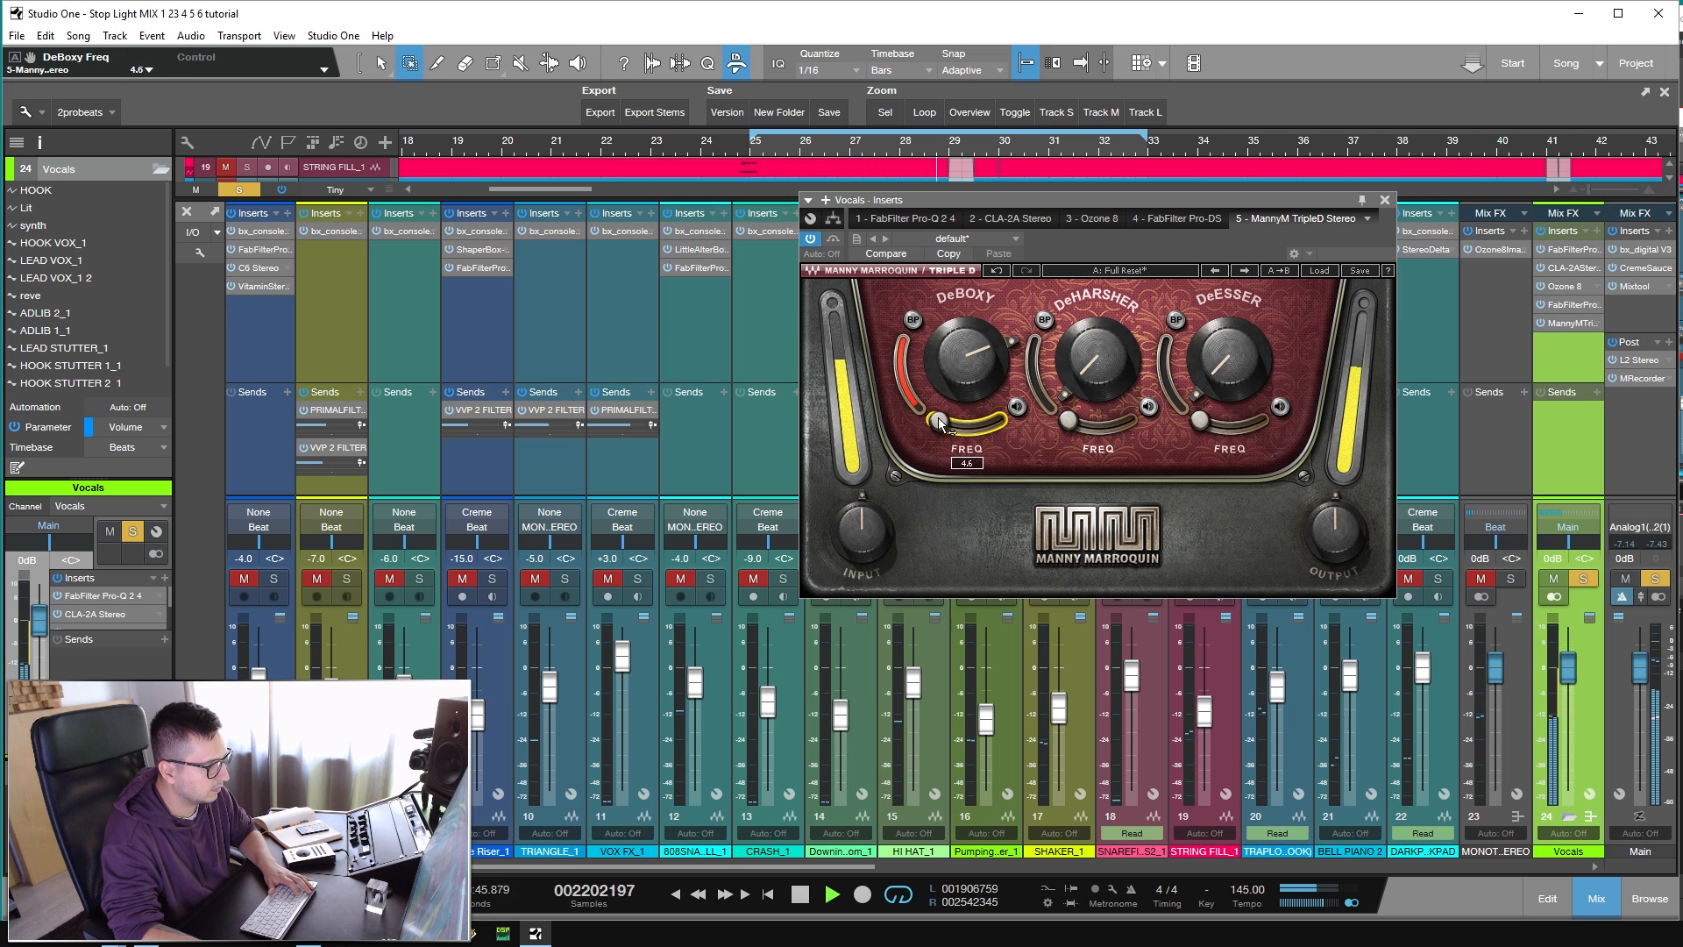
pyautogui.scroll(-9, 964, 354)
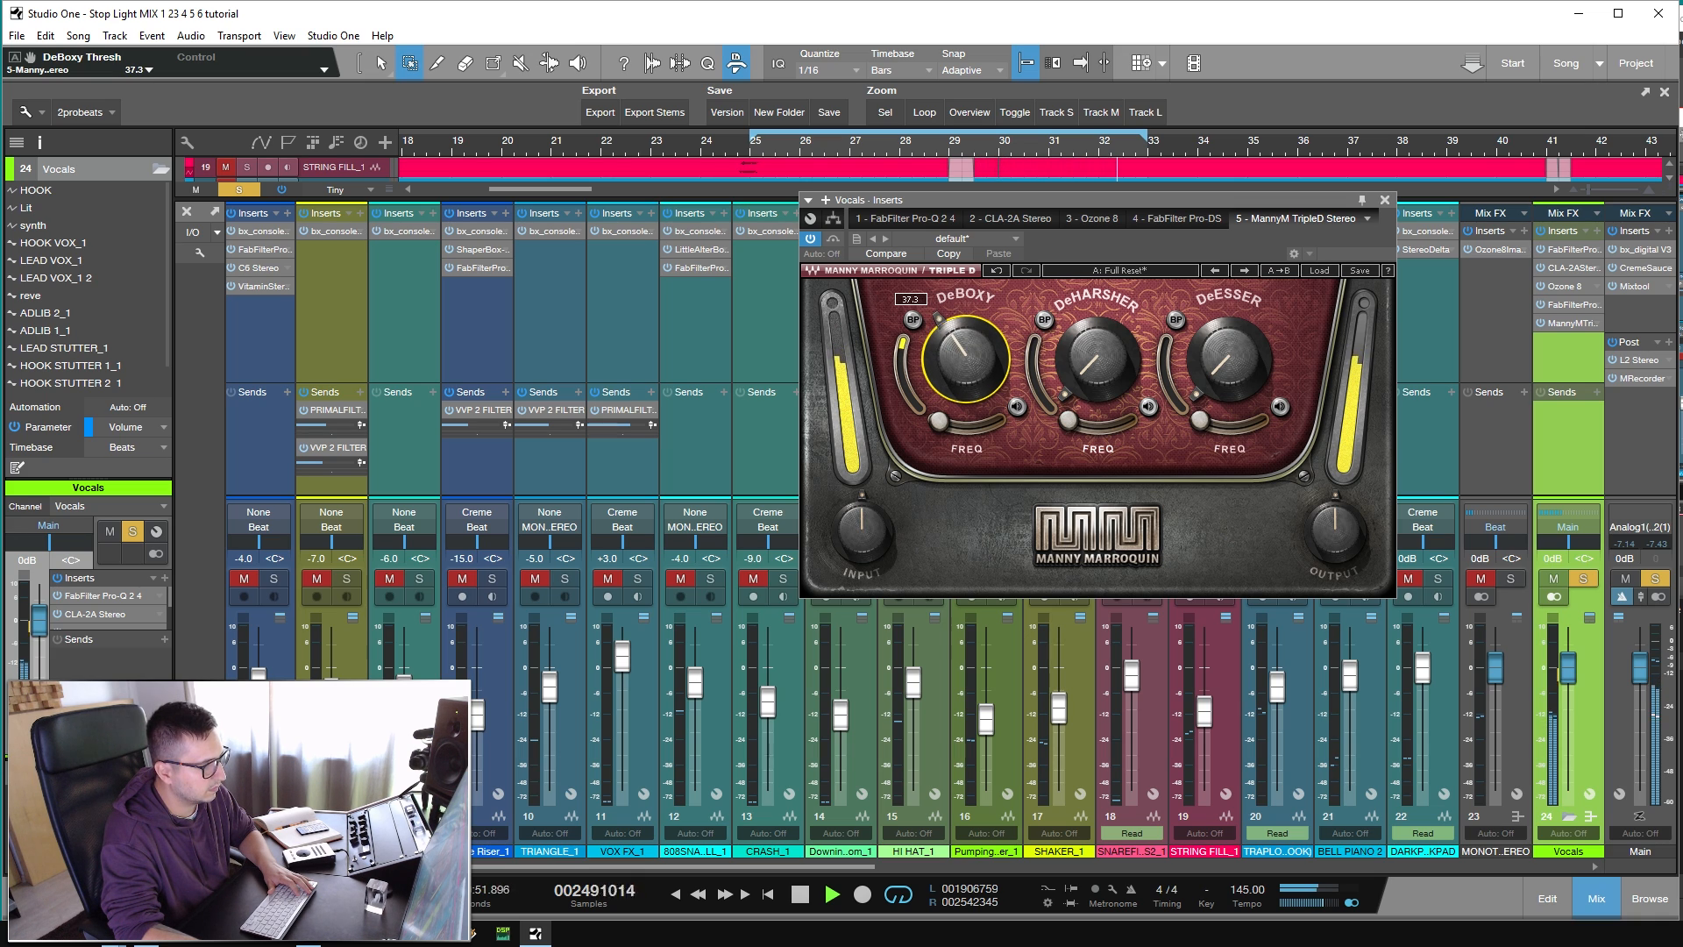
pyautogui.scroll(1, 964, 355)
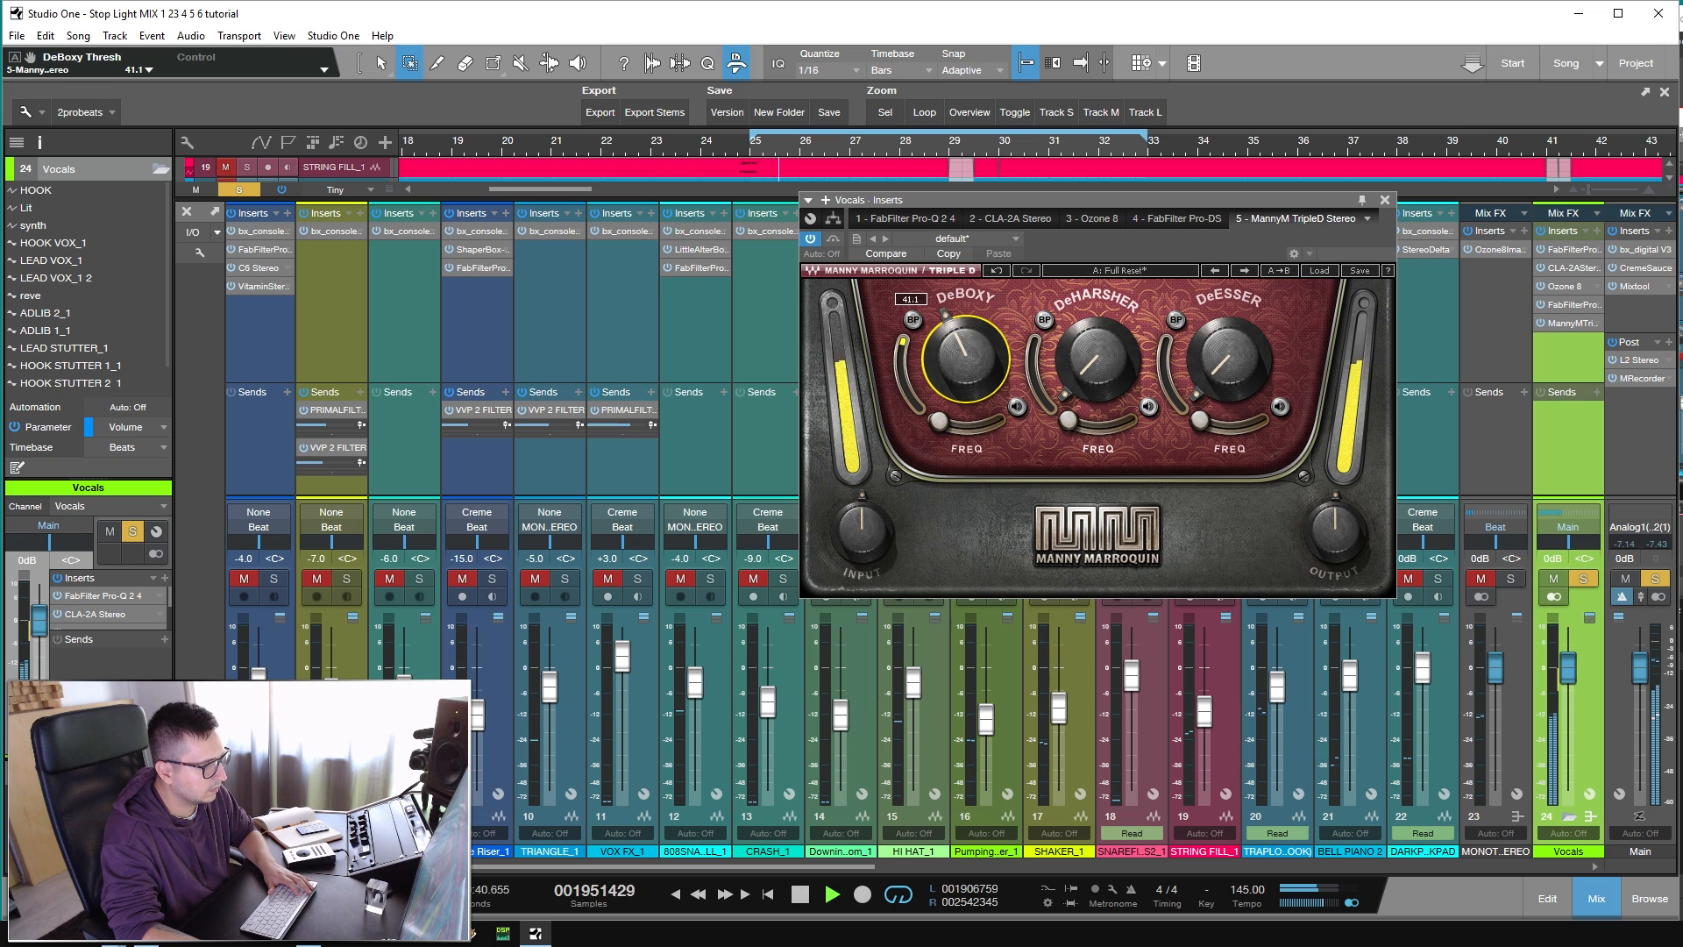
pyautogui.scroll(-1, 954, 375)
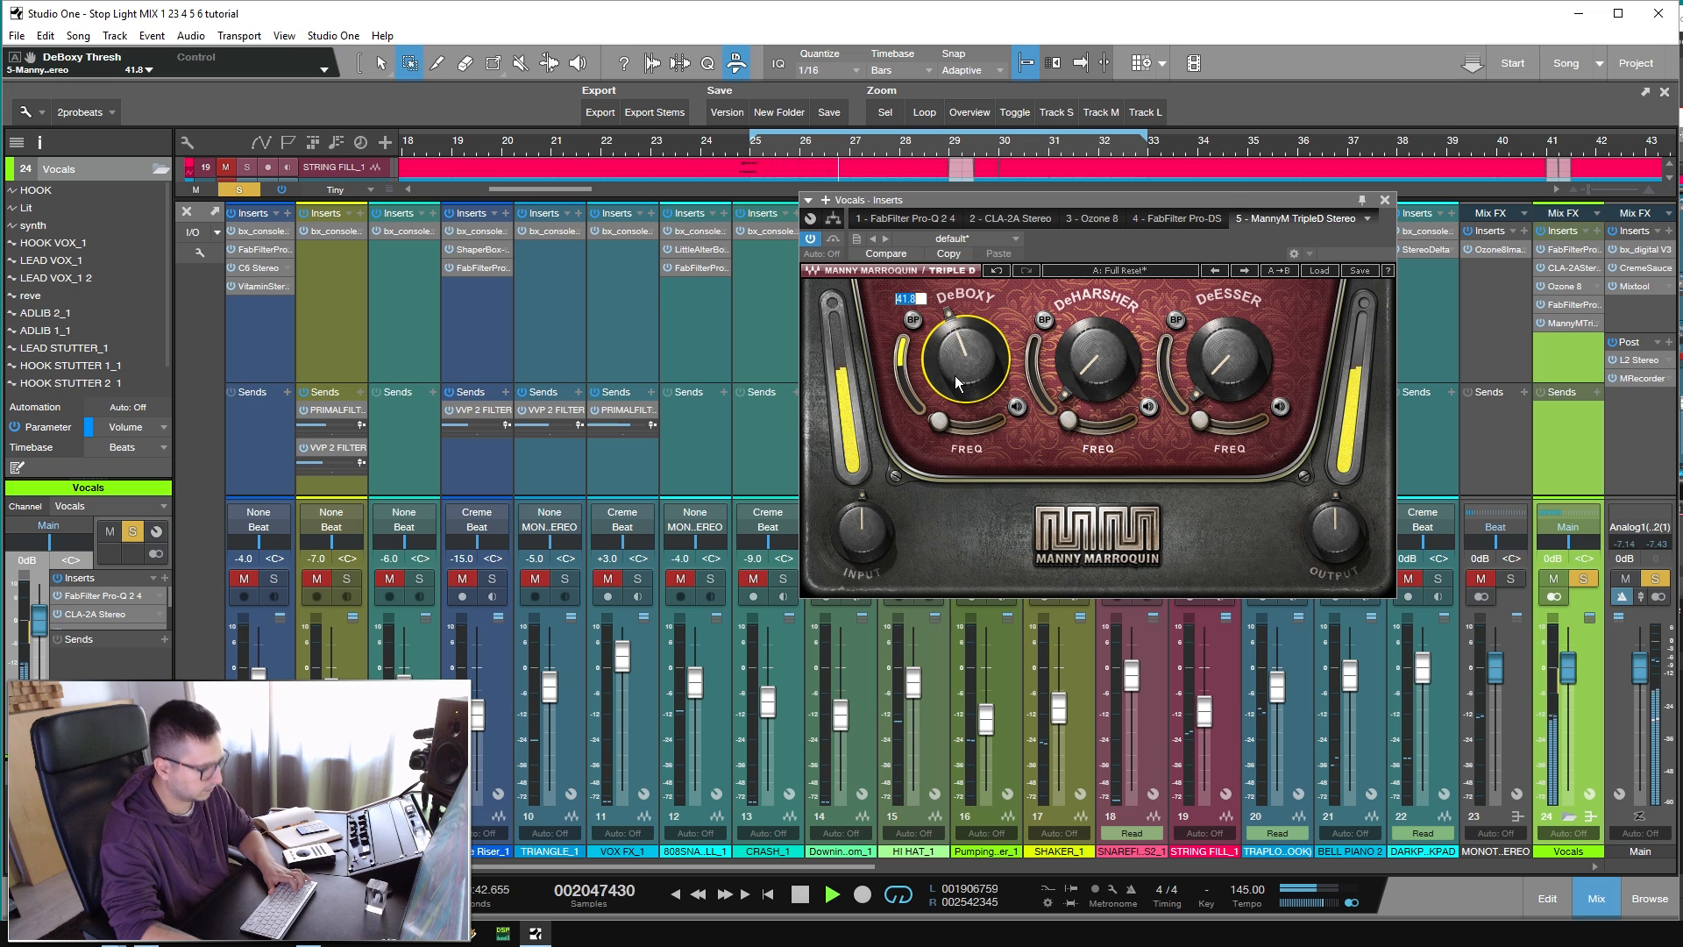
pyautogui.scroll(-1, 954, 376)
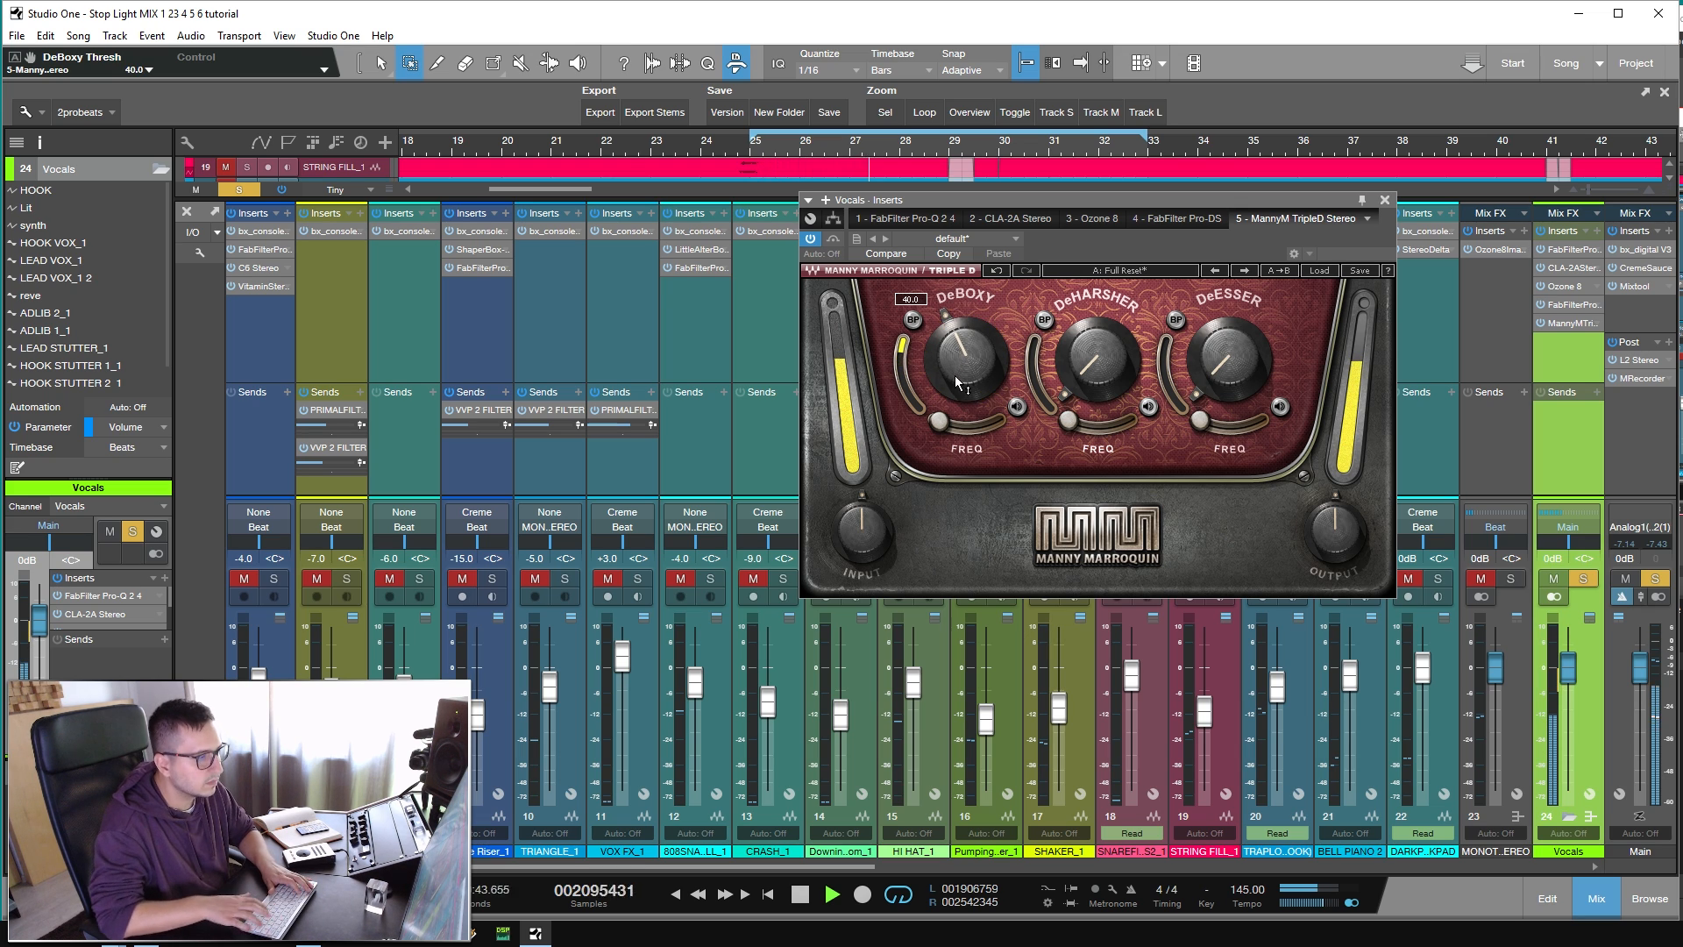
pyautogui.click(912, 320)
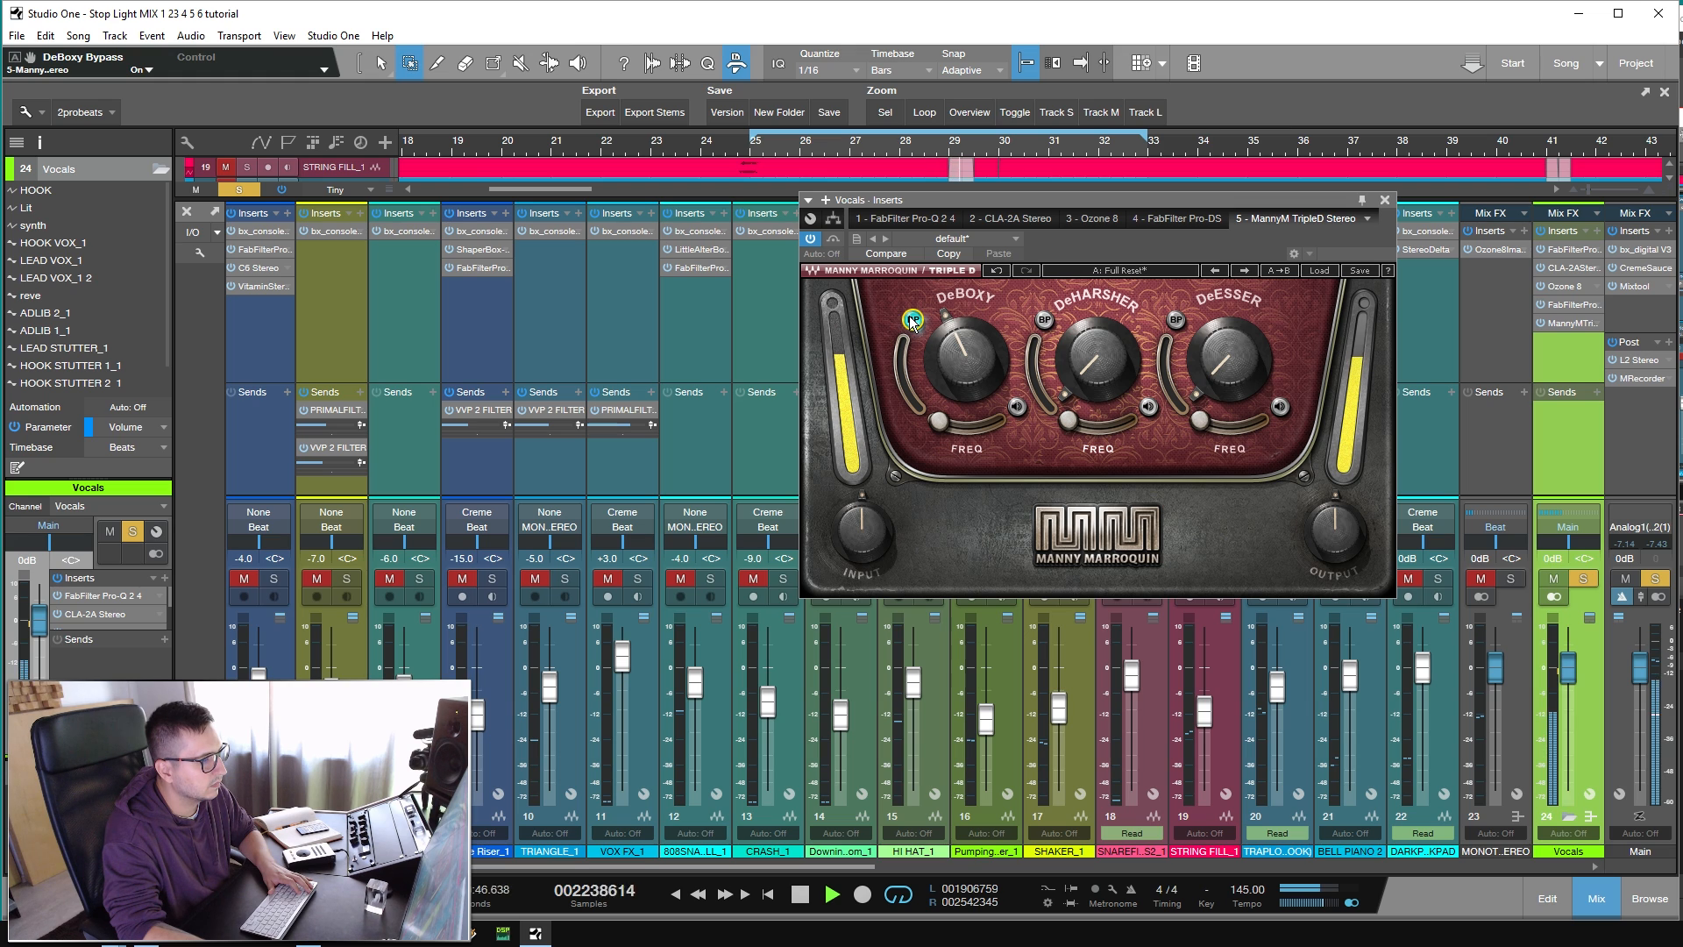
pyautogui.press('space')
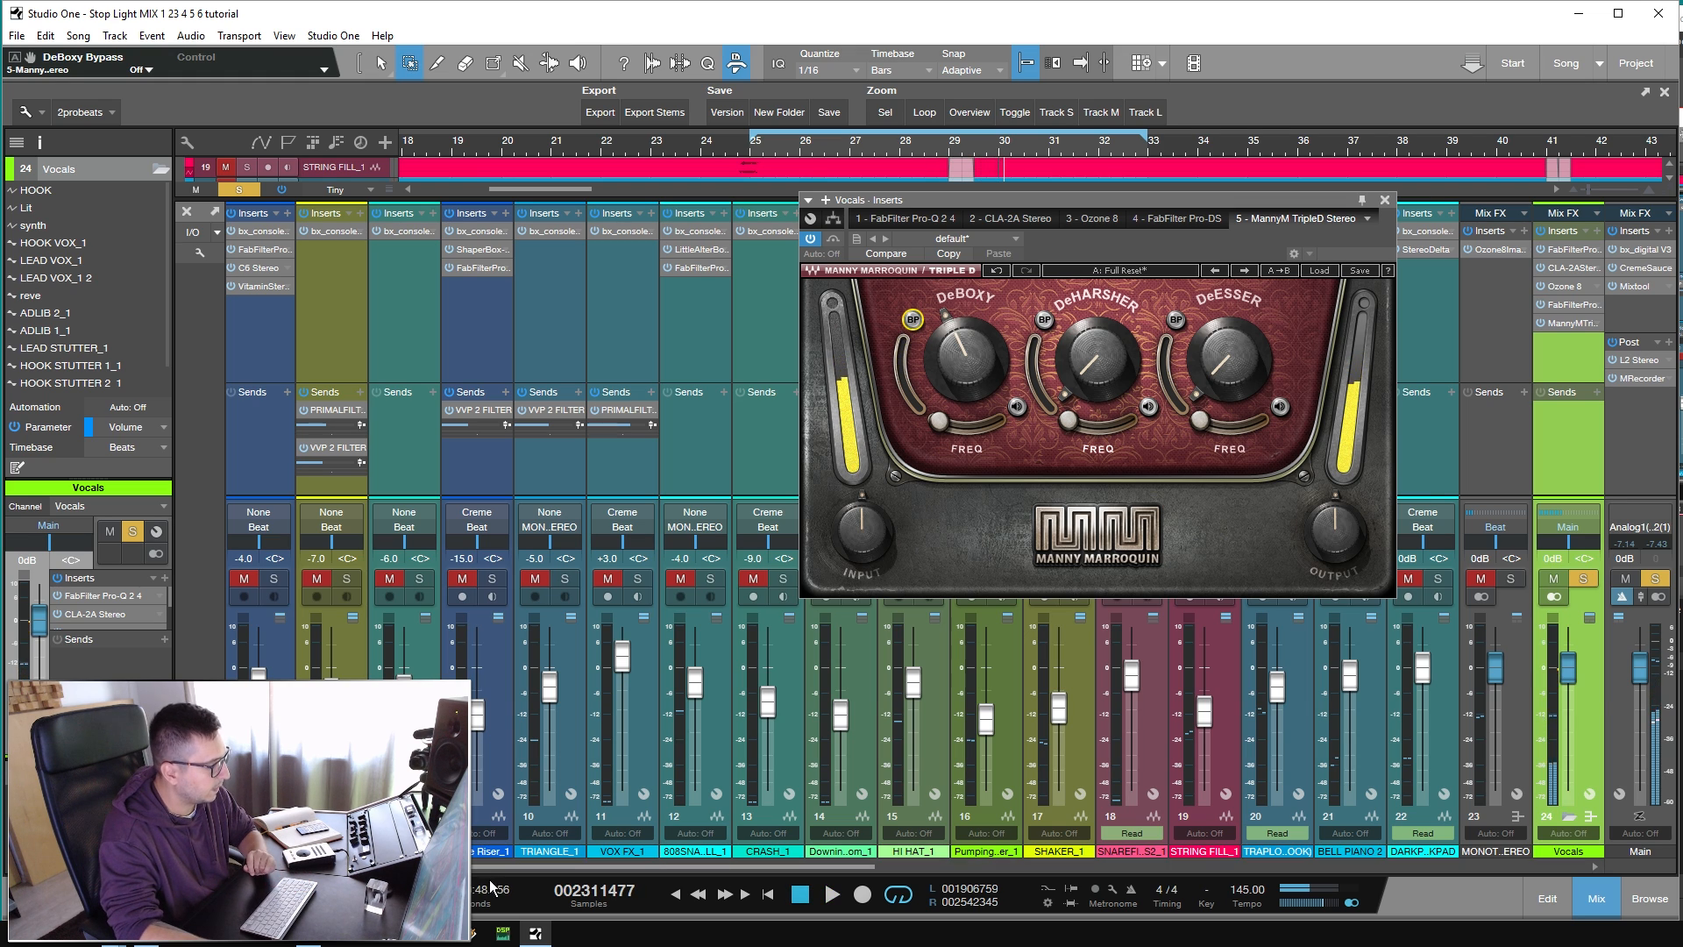
# Play back the vocals, enlarge the mixer's insert area and reopen TripleD on the Vocals channel.
pyautogui.press('Down')
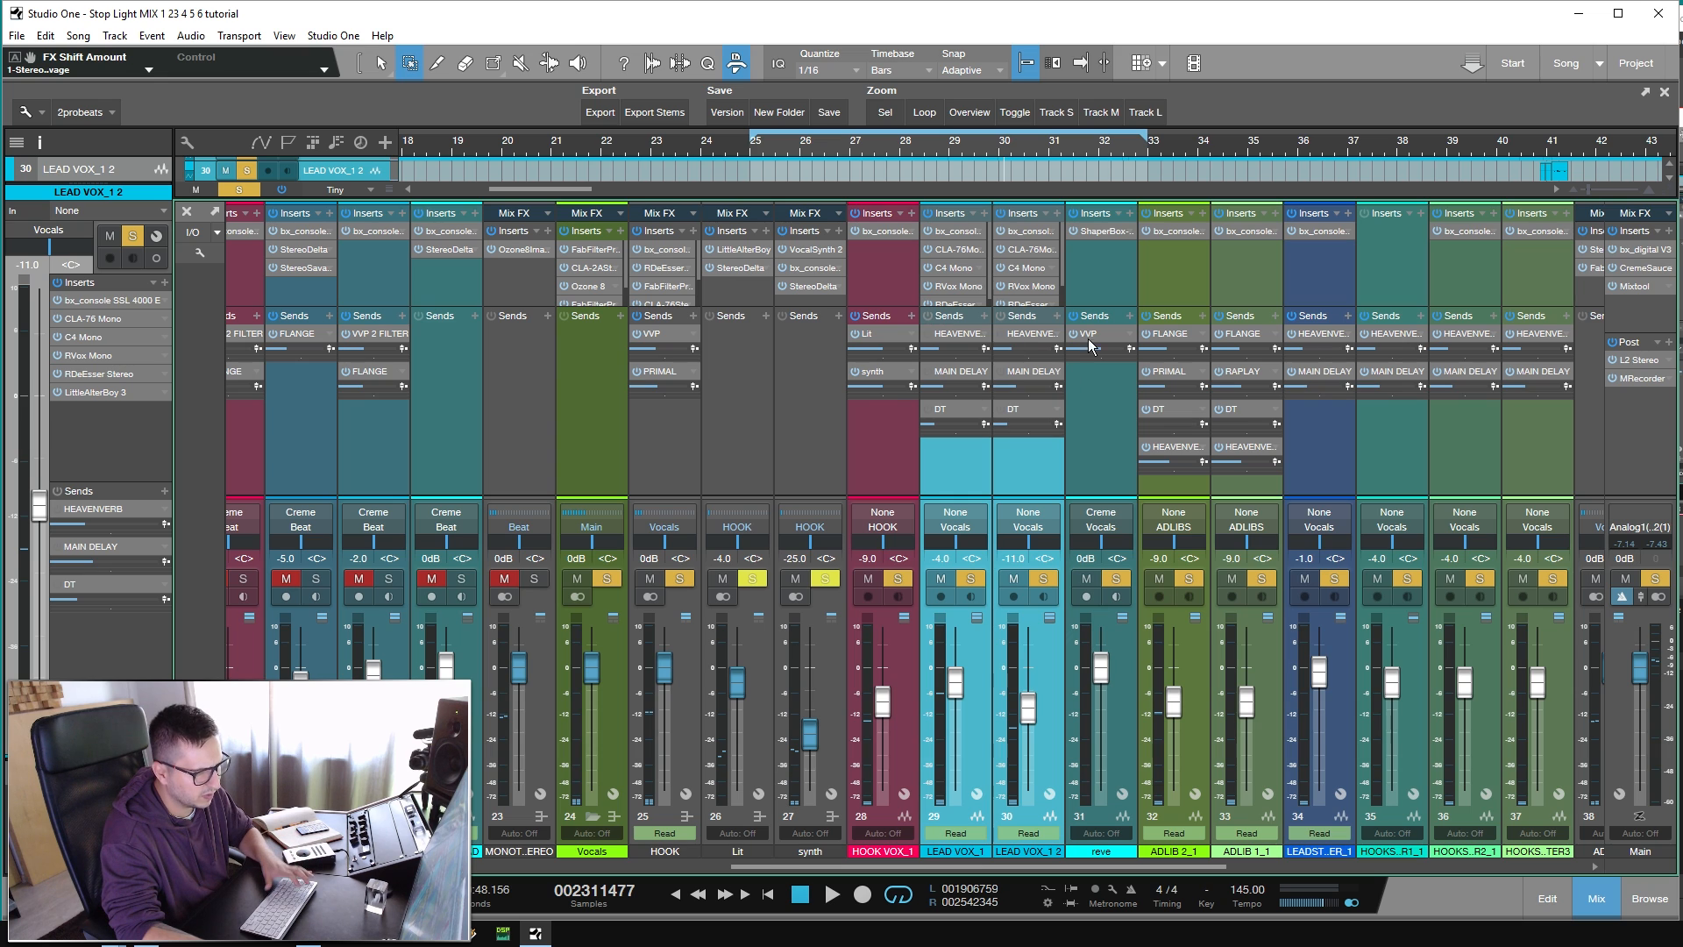
pyautogui.click(1092, 420)
pyautogui.press('space')
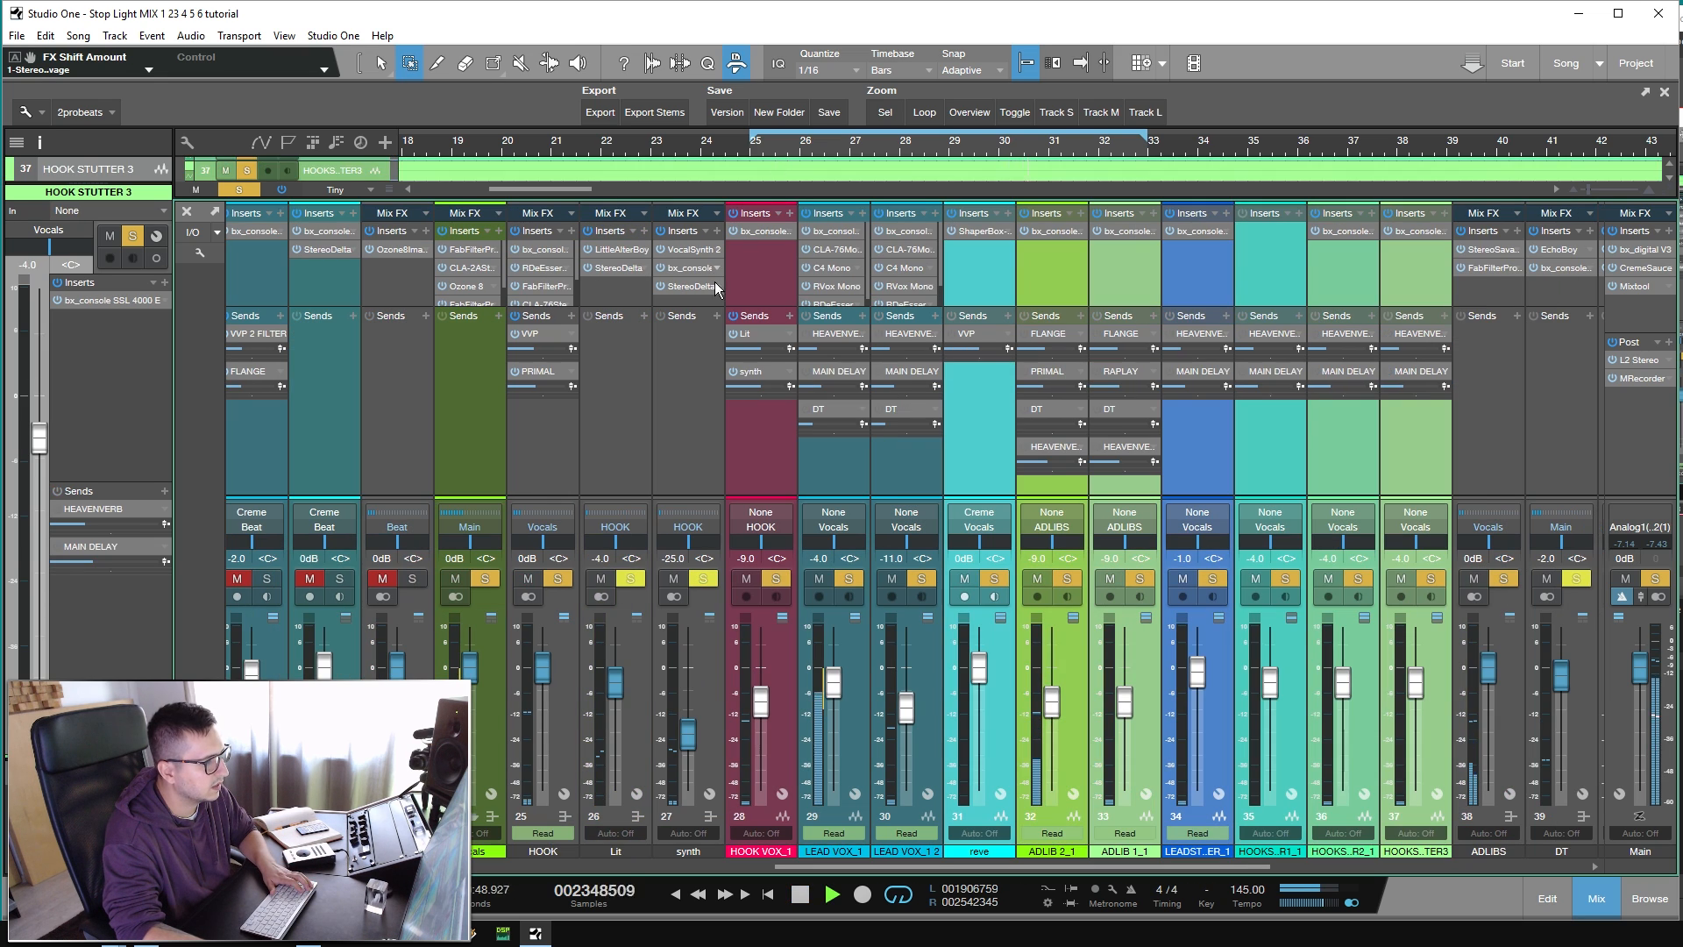
pyautogui.moveTo(469, 315); pyautogui.dragTo(470, 382)
pyautogui.click(473, 323)
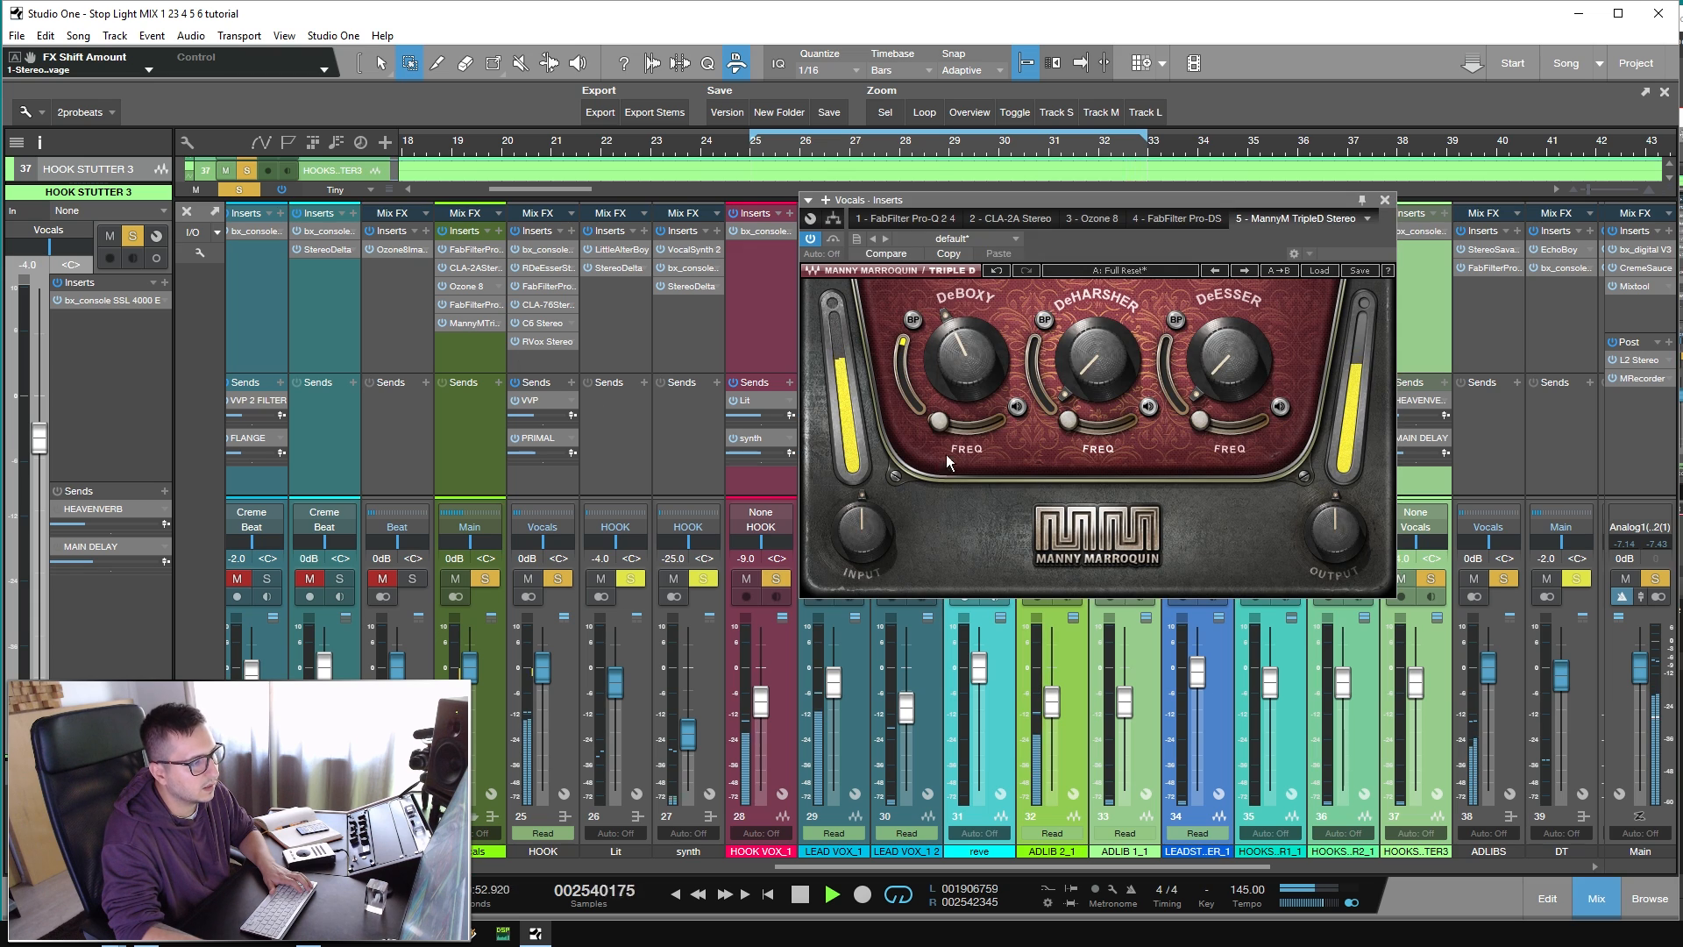
# Fine-tune the DeBoxy frequency by ear, turn off its Listen option and audition the result.
pyautogui.click(939, 424)
pyautogui.moveTo(936, 422); pyautogui.dragTo(939, 422)
pyautogui.click(1017, 407)
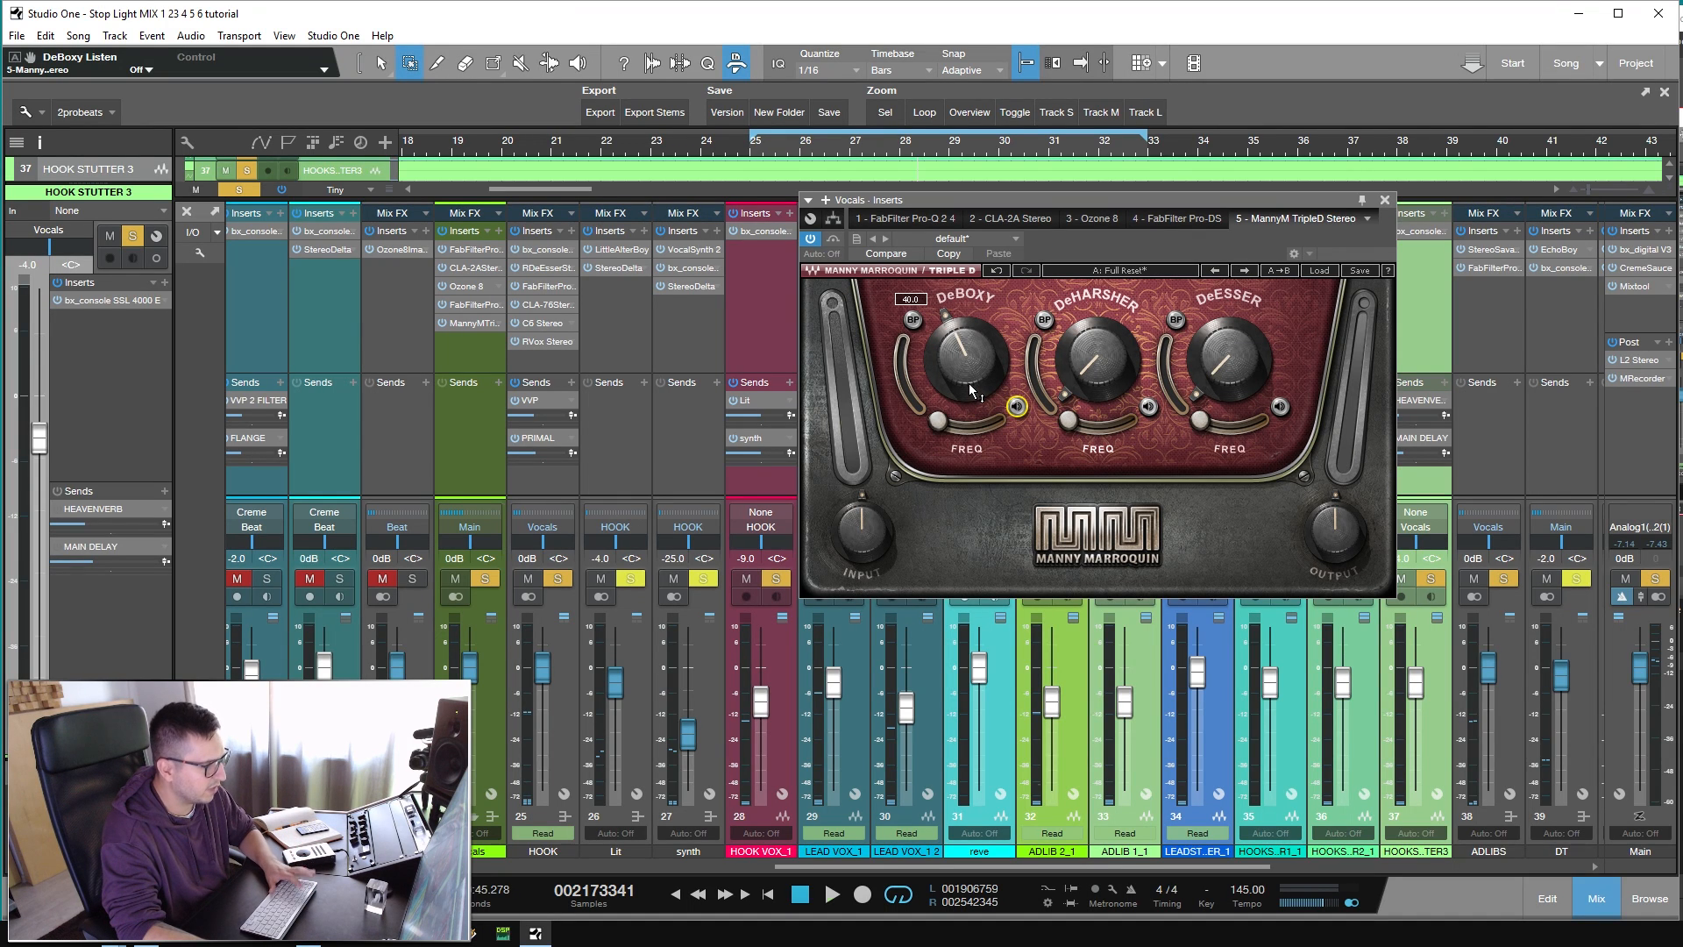
pyautogui.press('space')
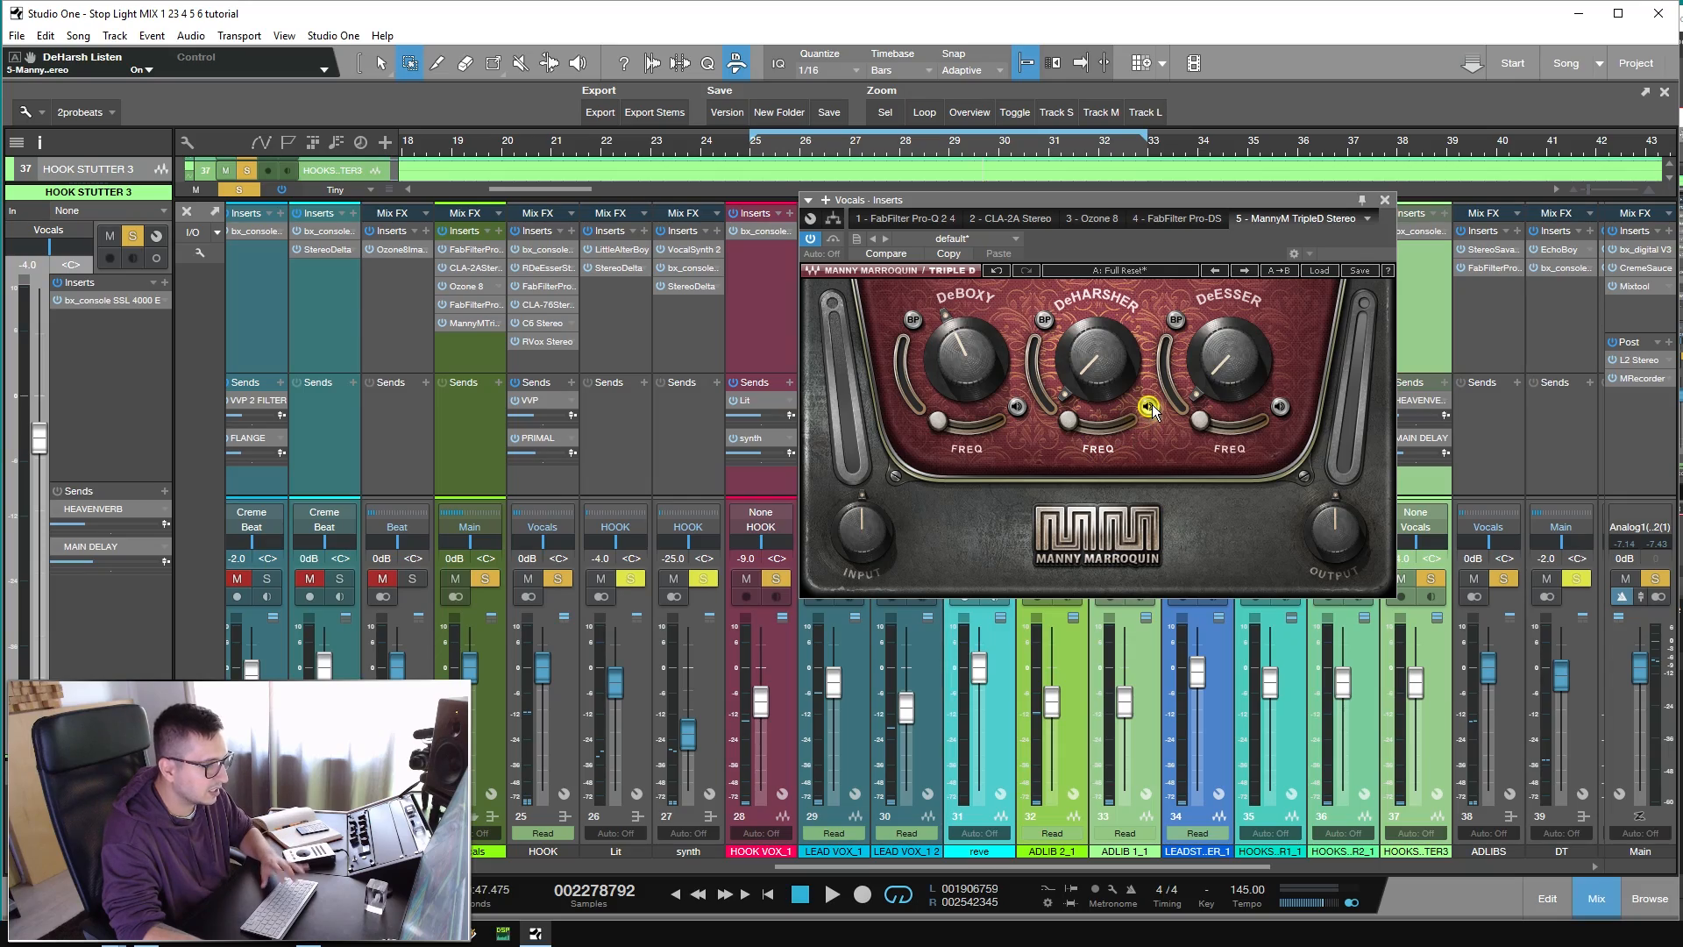
# Tune the isolated DeHarsher band's frequency to about 56.7 during playback and raise its threshold.
pyautogui.moveTo(1071, 424)
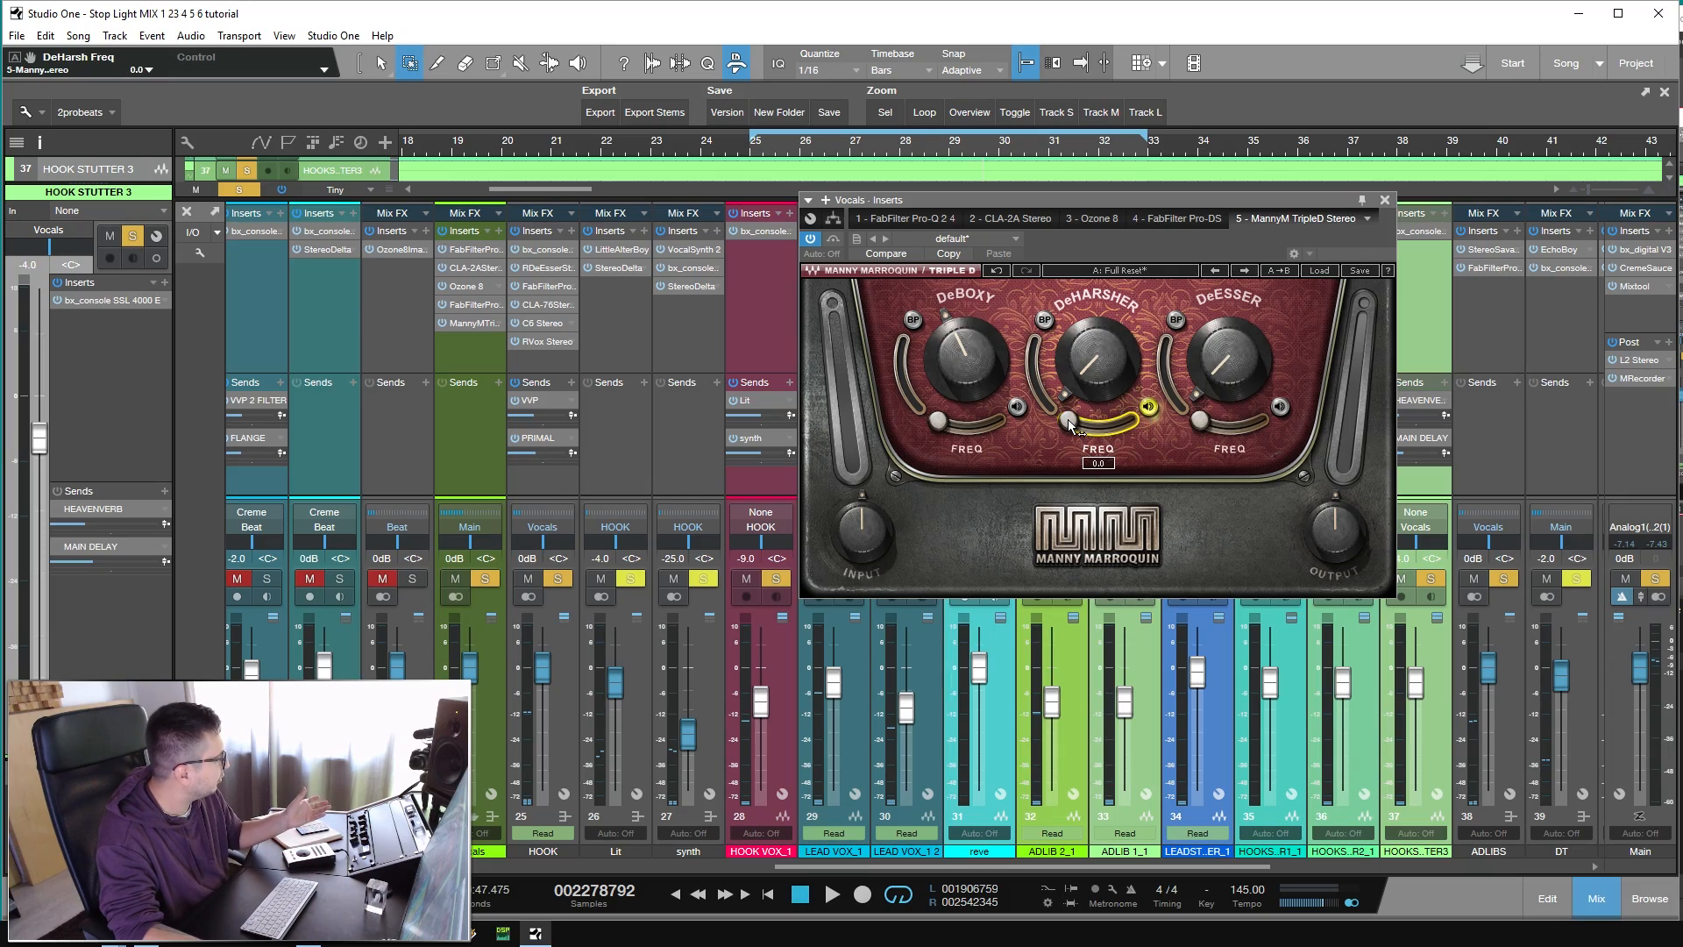
pyautogui.moveTo(1095, 360)
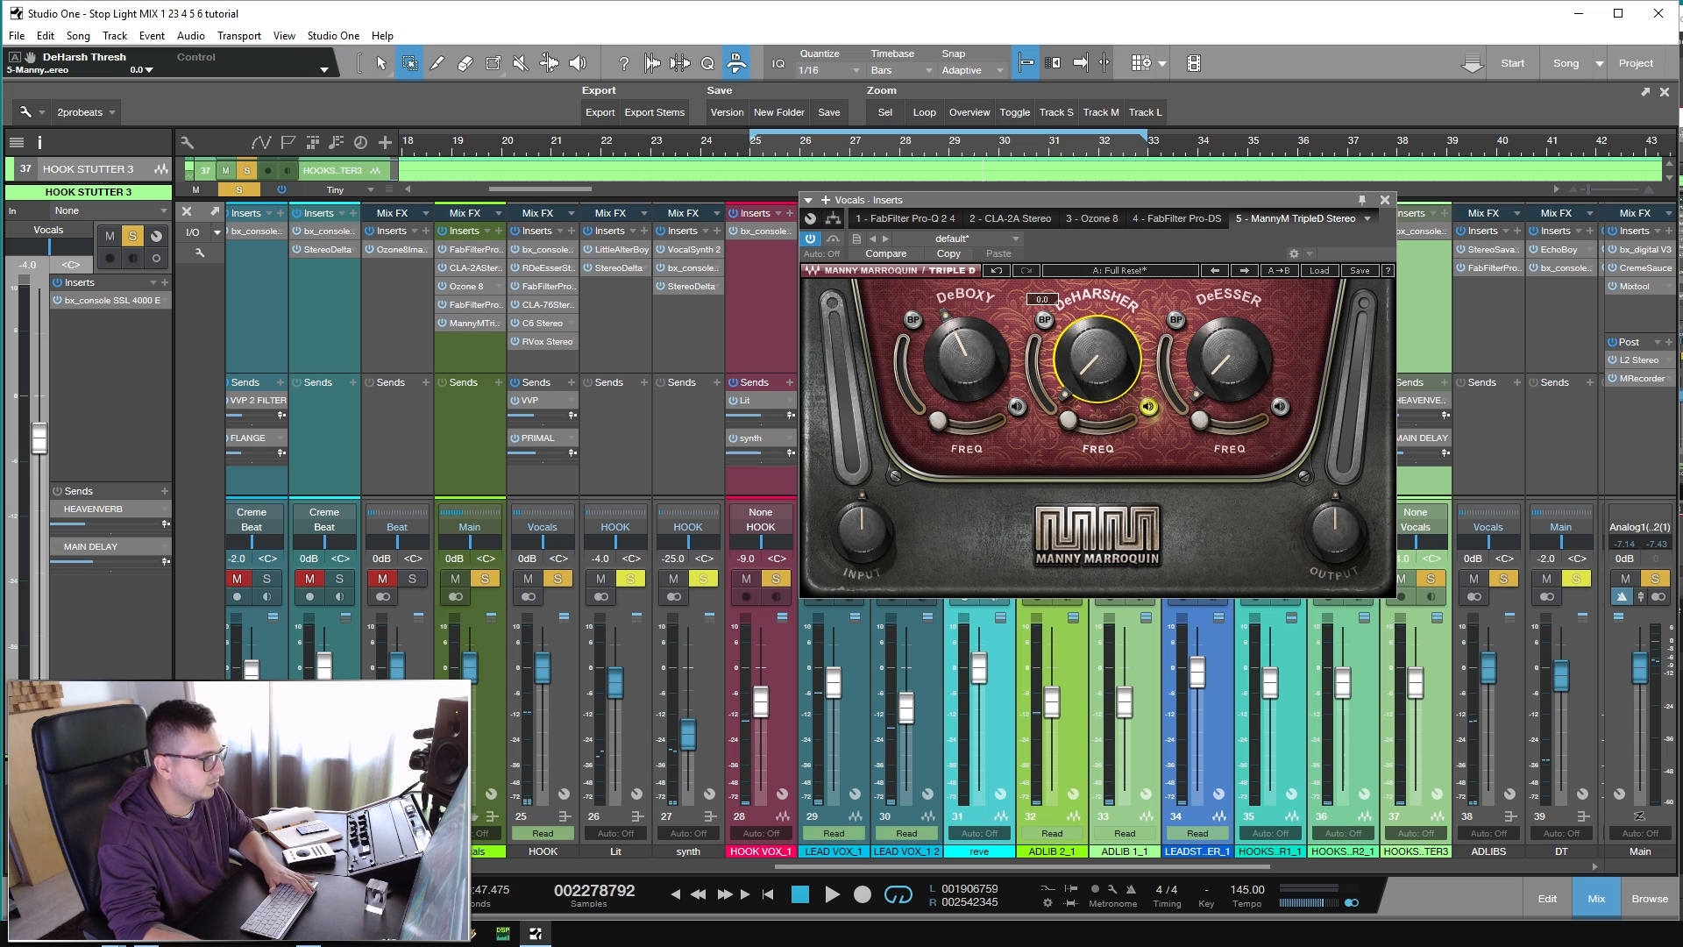
pyautogui.press('space')
pyautogui.moveTo(1069, 422); pyautogui.dragTo(1103, 426)
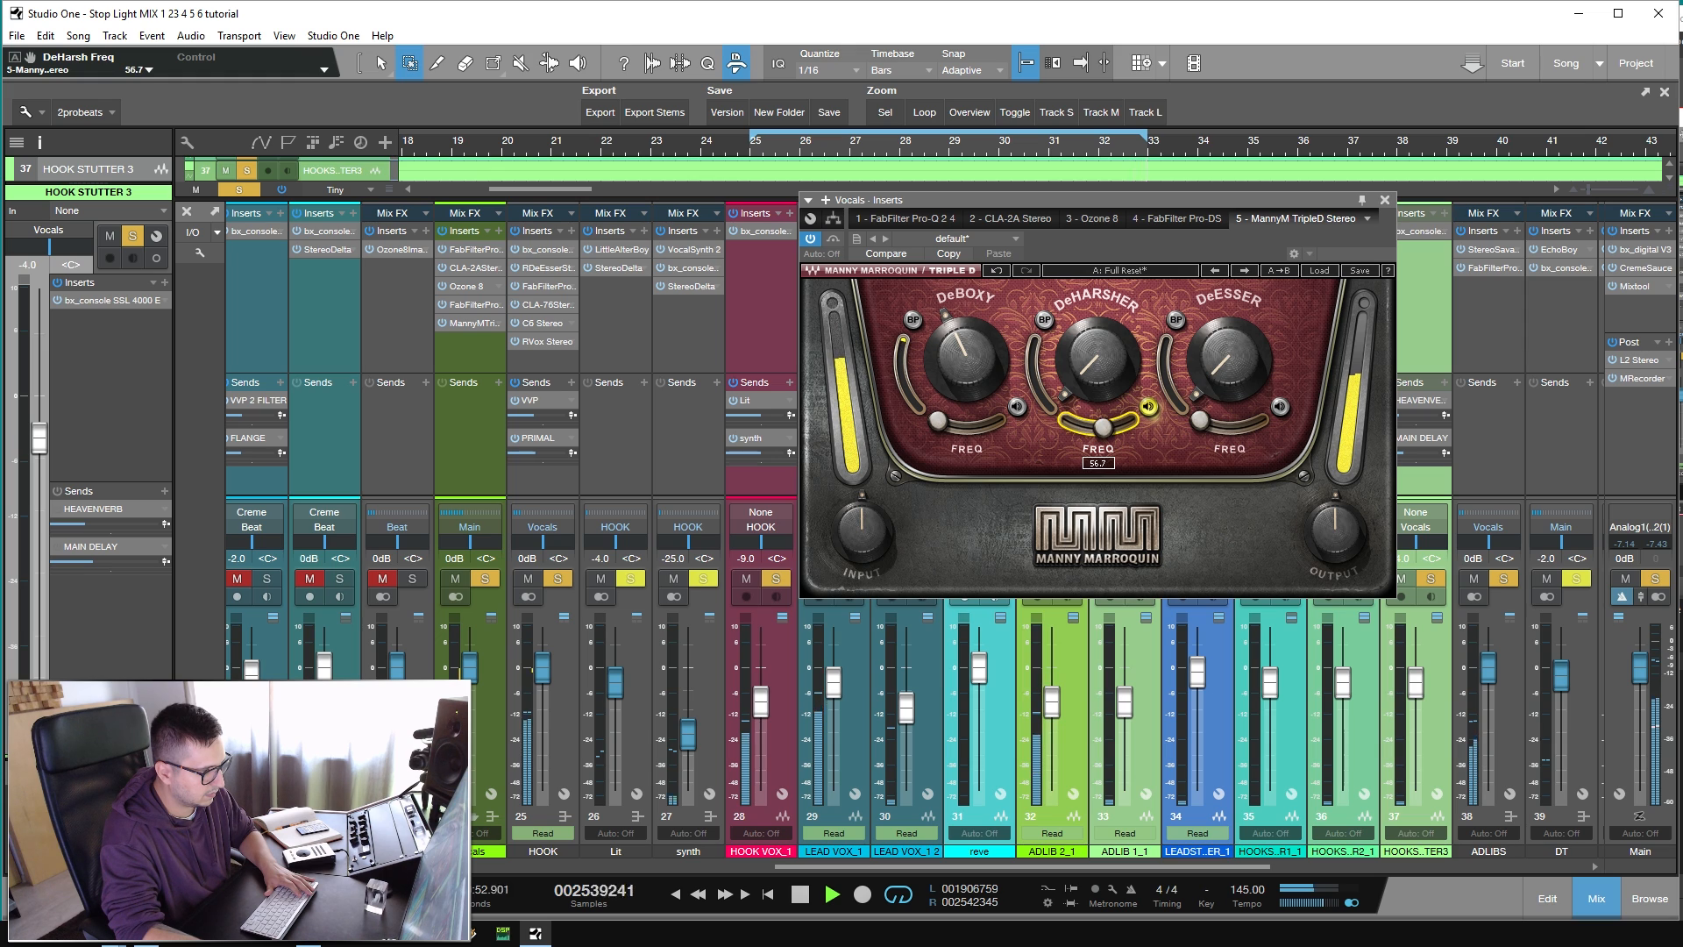
pyautogui.moveTo(1095, 359)
pyautogui.mouseDown()
pyautogui.moveTo(1096, 399)
pyautogui.moveTo(1096, 362)
pyautogui.mouseUp()
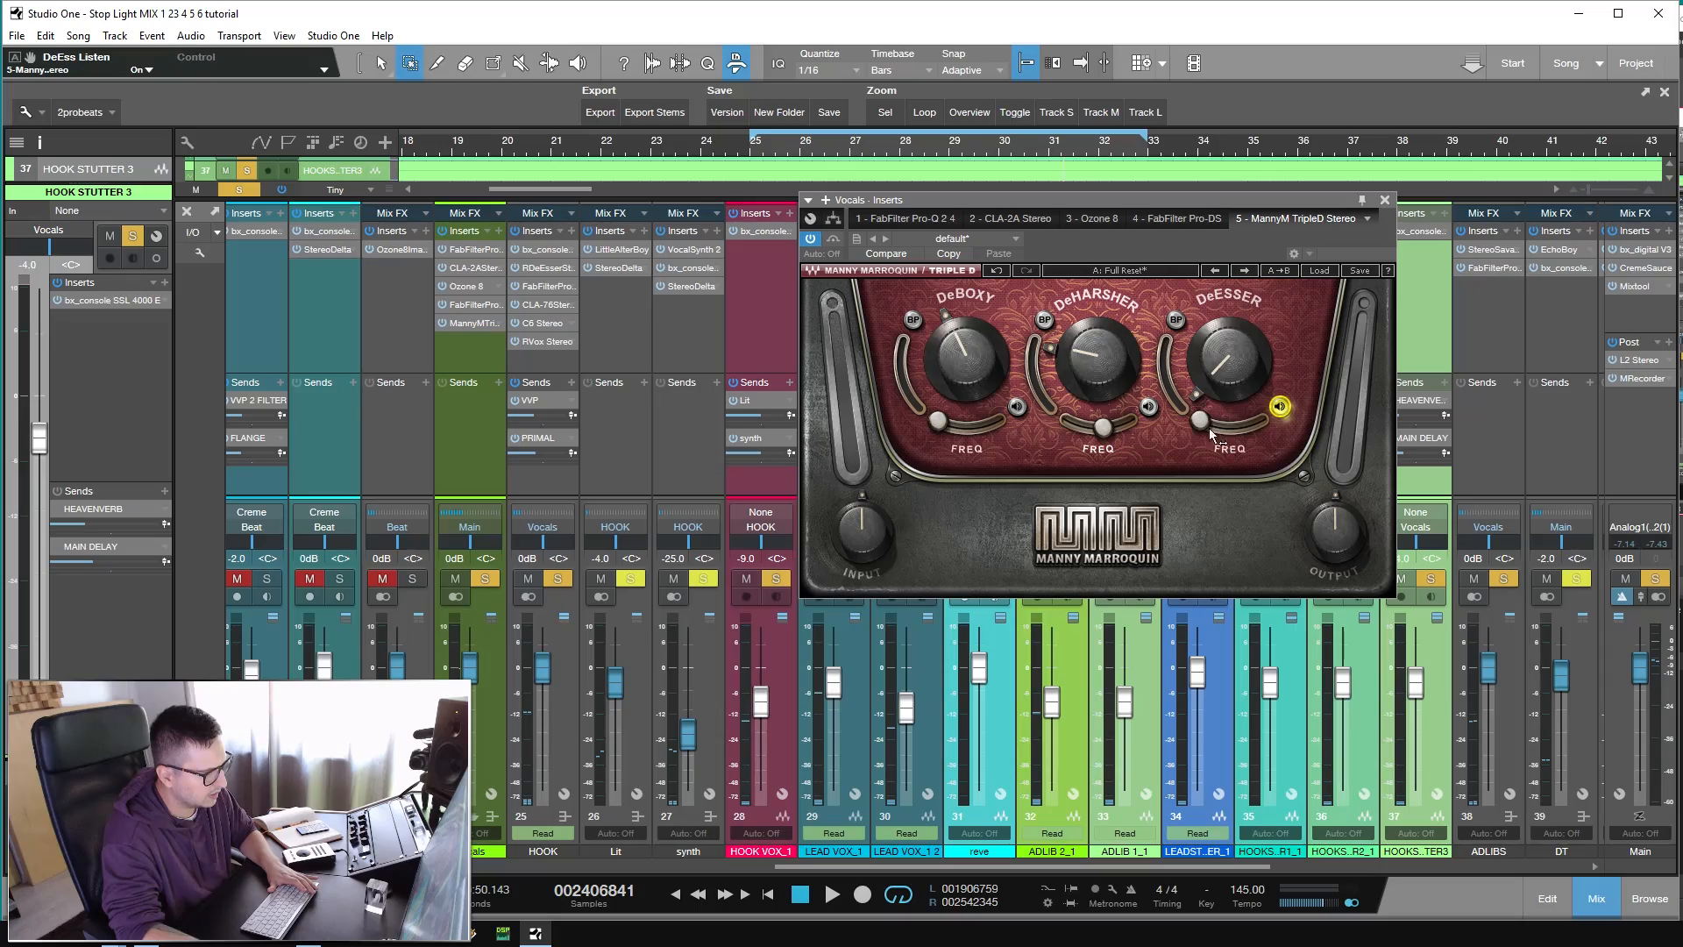
# Tune the DeEsser frequency using its Listen option and raise the DeEsser threshold to 100 during playback.
pyautogui.click(1282, 407)
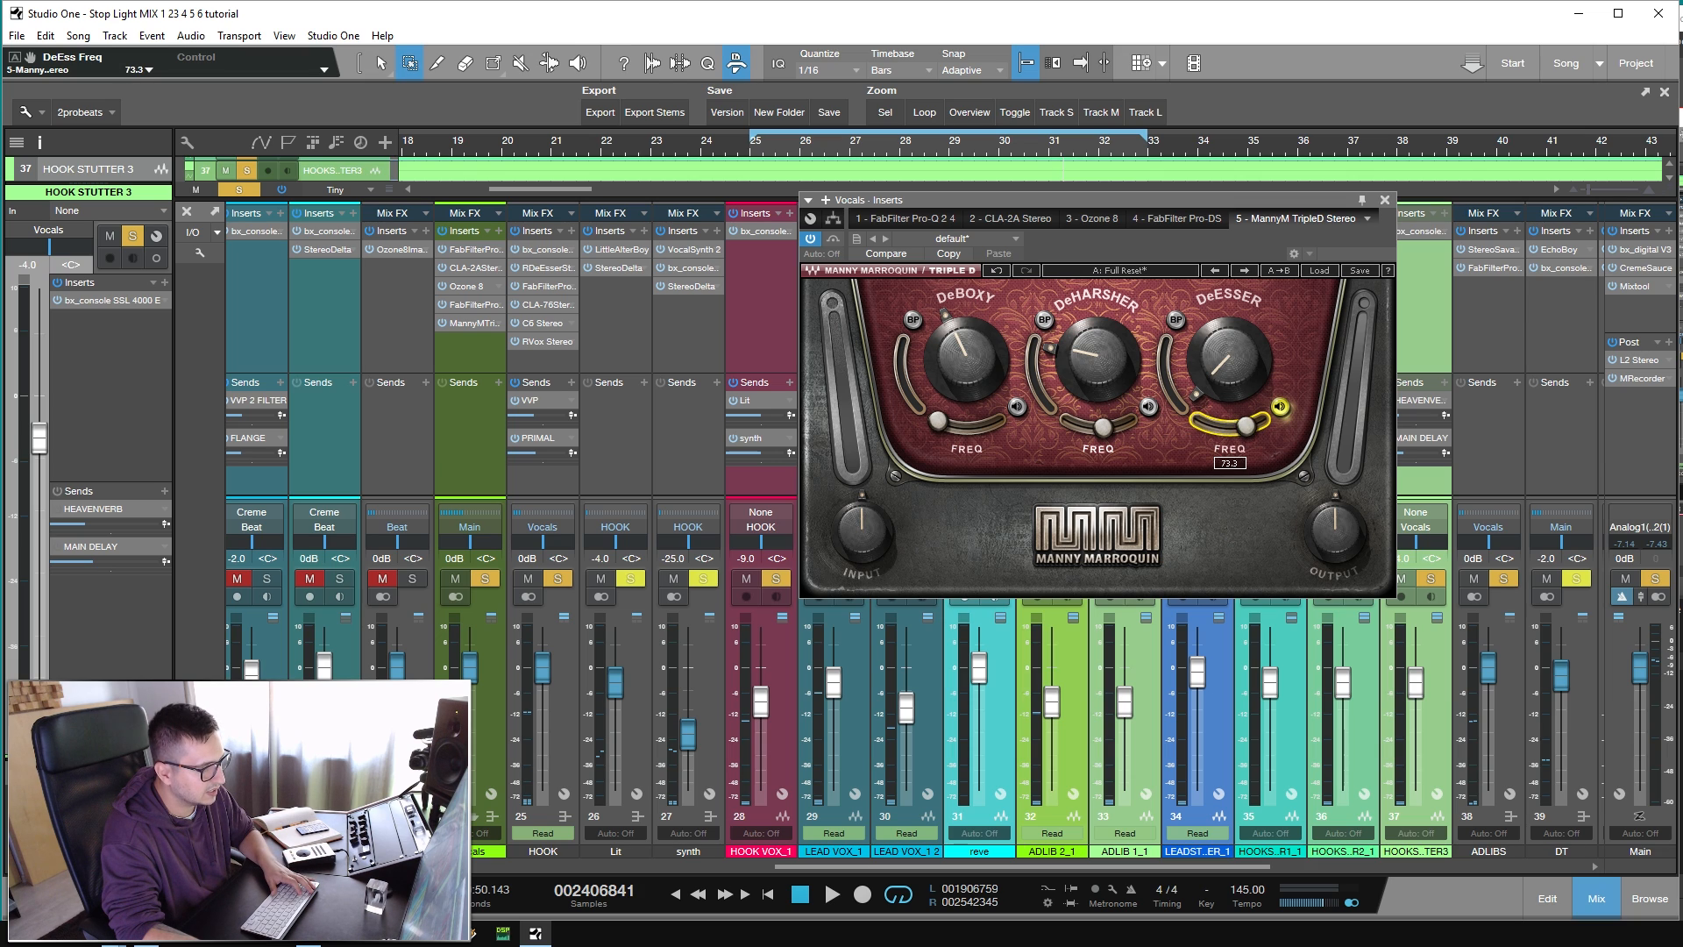
pyautogui.moveTo(1246, 425)
pyautogui.mouseDown()
pyautogui.moveTo(1262, 420)
pyautogui.moveTo(1201, 421)
pyautogui.moveTo(1221, 426)
pyautogui.mouseUp()
pyautogui.press('space')
pyautogui.moveTo(1227, 359)
pyautogui.moveTo(1227, 359); pyautogui.dragTo(1227, 312)
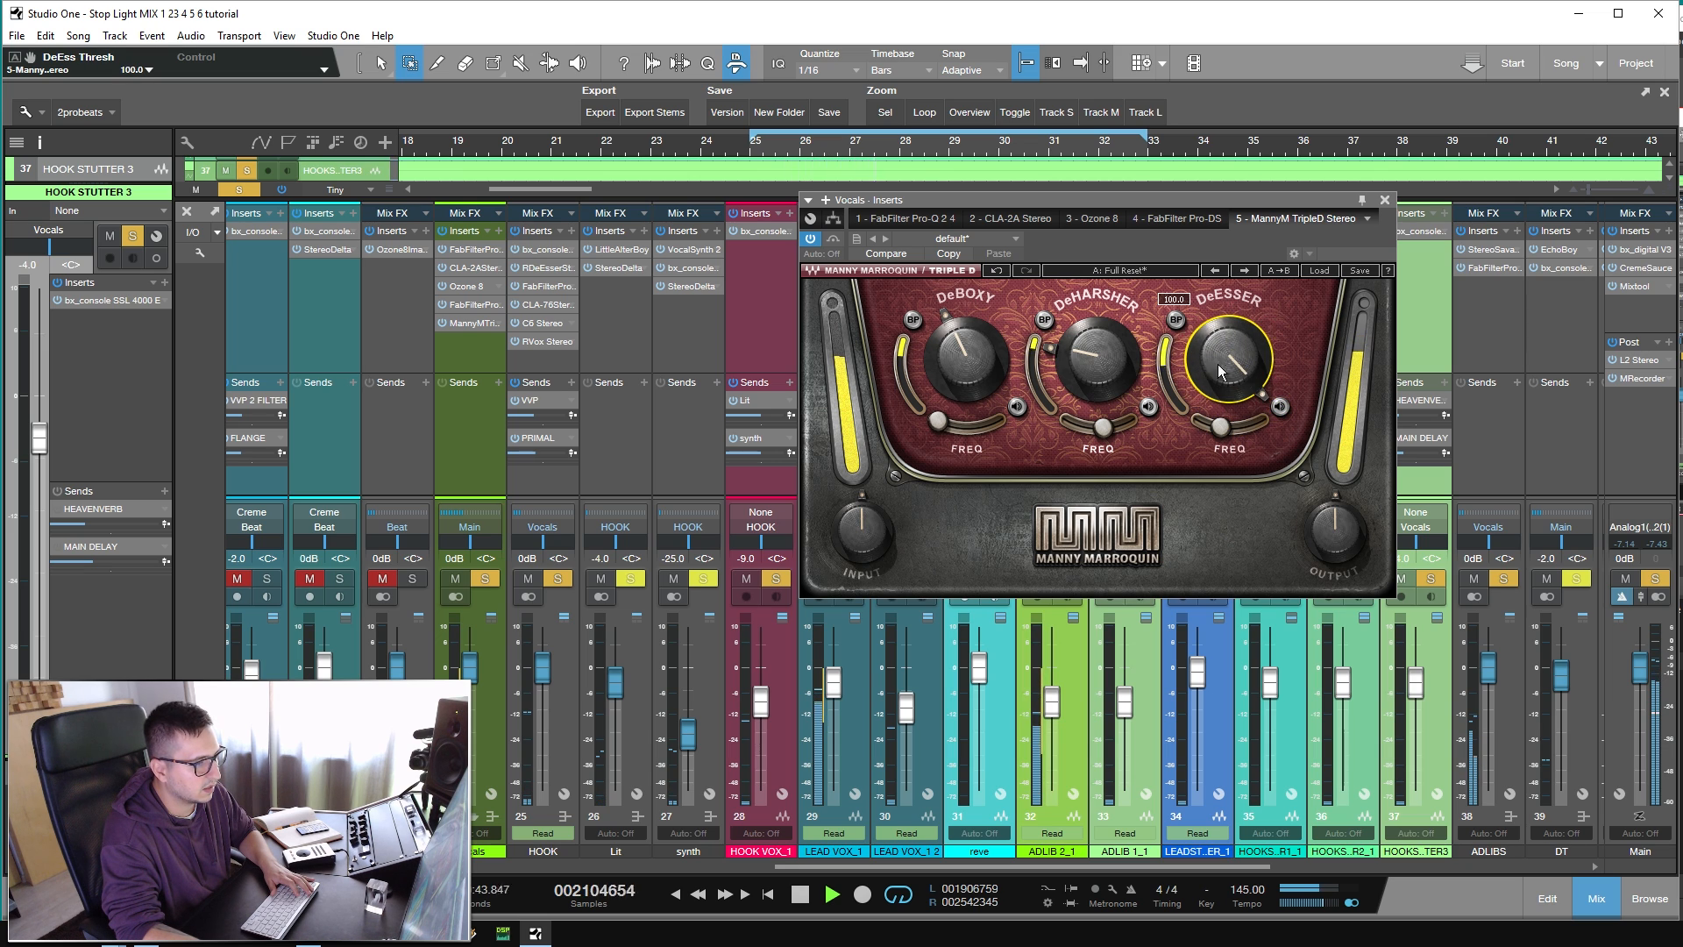
pyautogui.moveTo(1227, 379); pyautogui.dragTo(1227, 354)
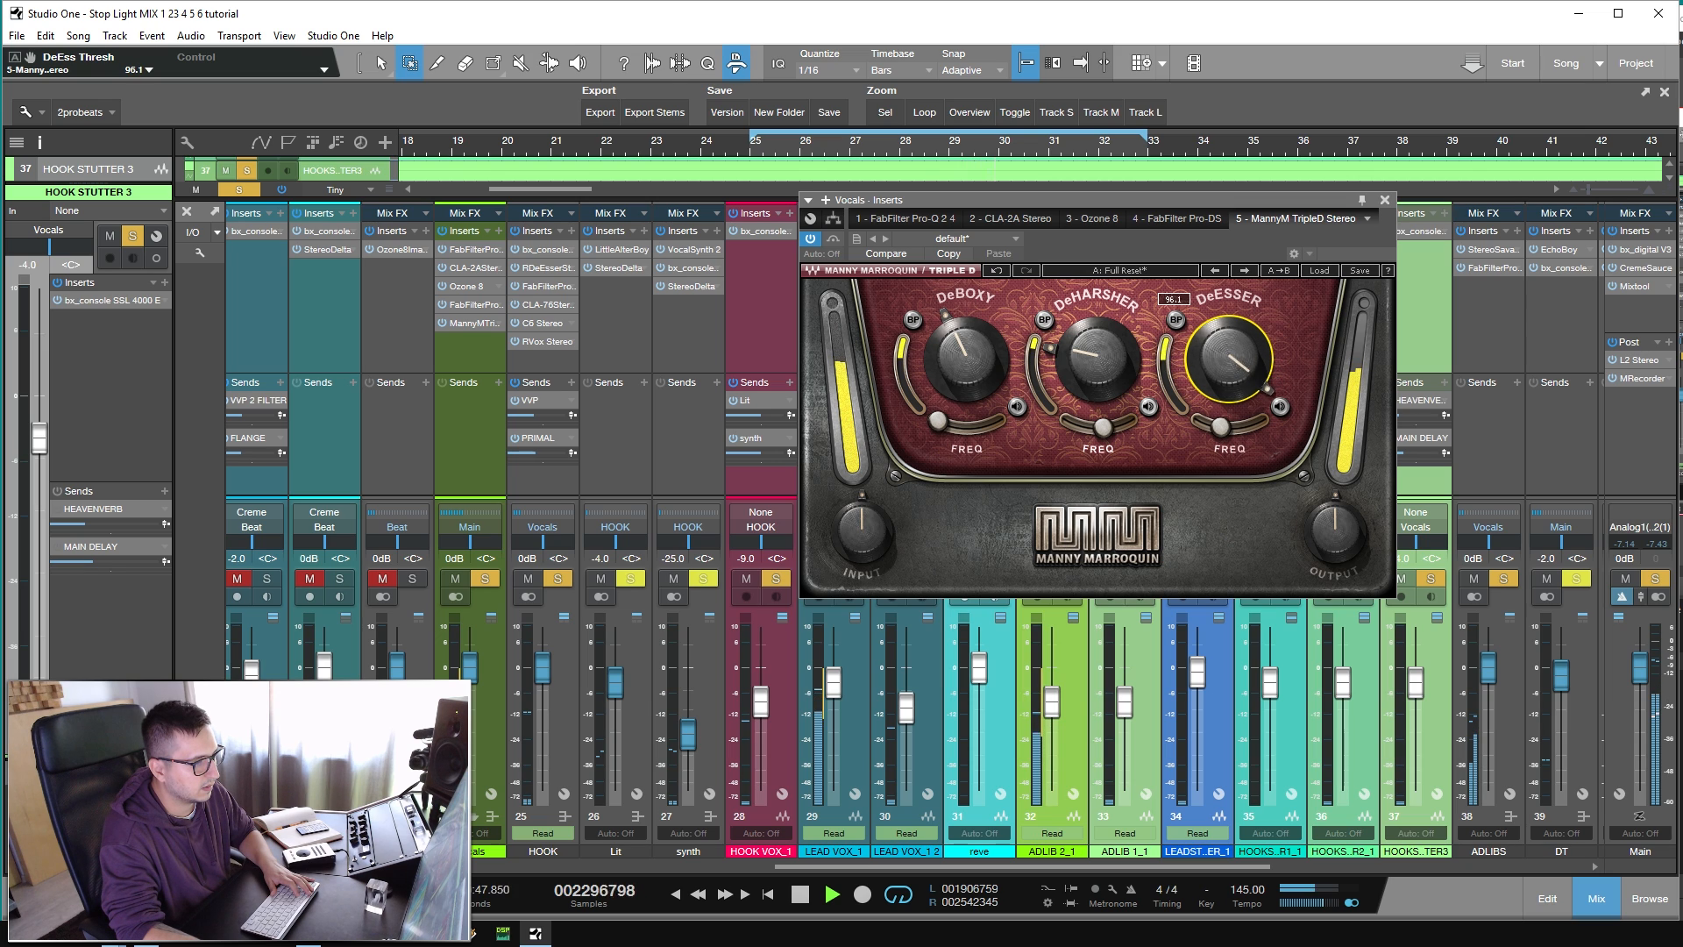
# Clear all track solos and compare TripleD bypassed and active on the Vocals channel in the full mix.
pyautogui.click(833, 239)
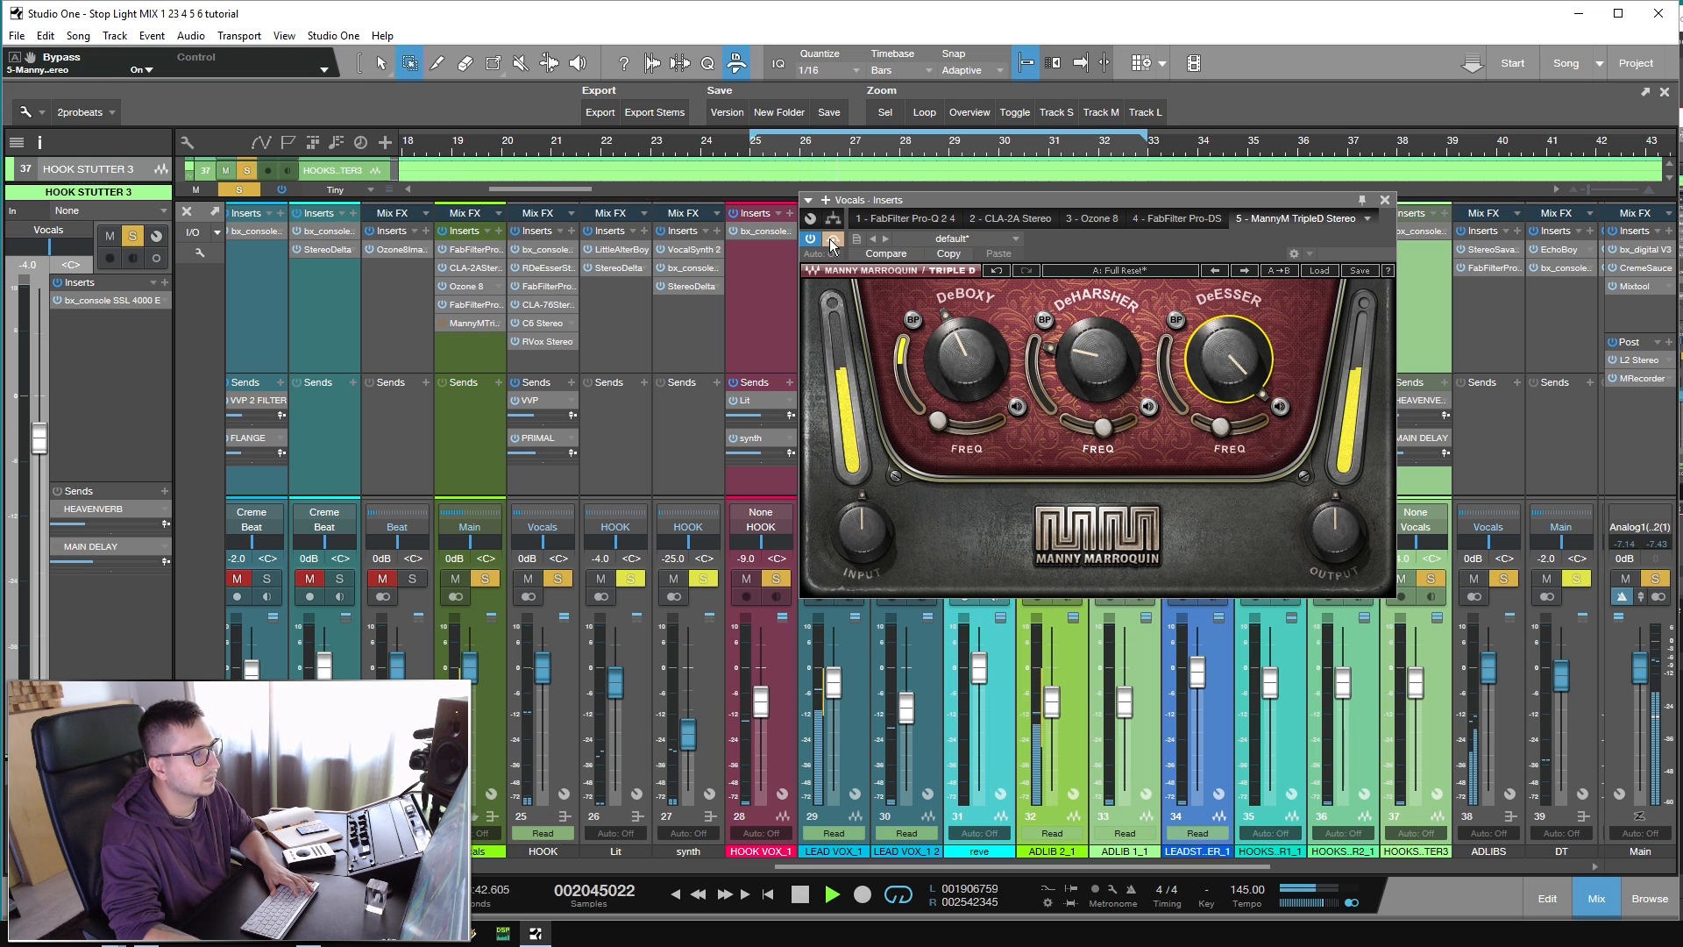
pyautogui.click(1656, 582)
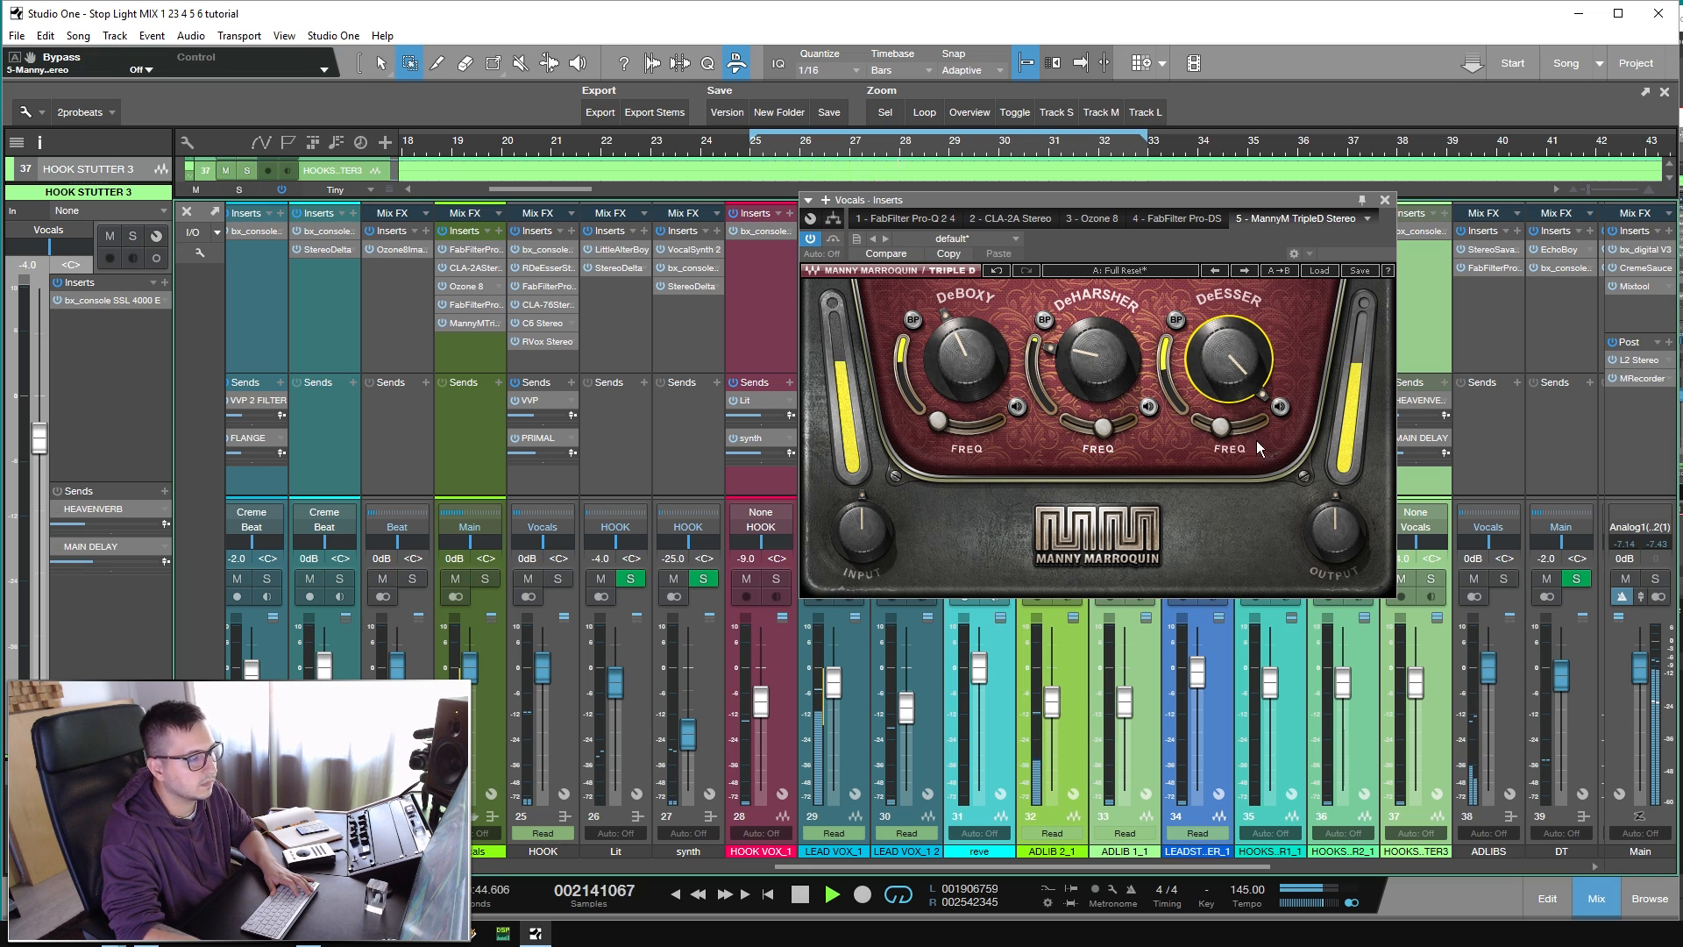
pyautogui.click(832, 244)
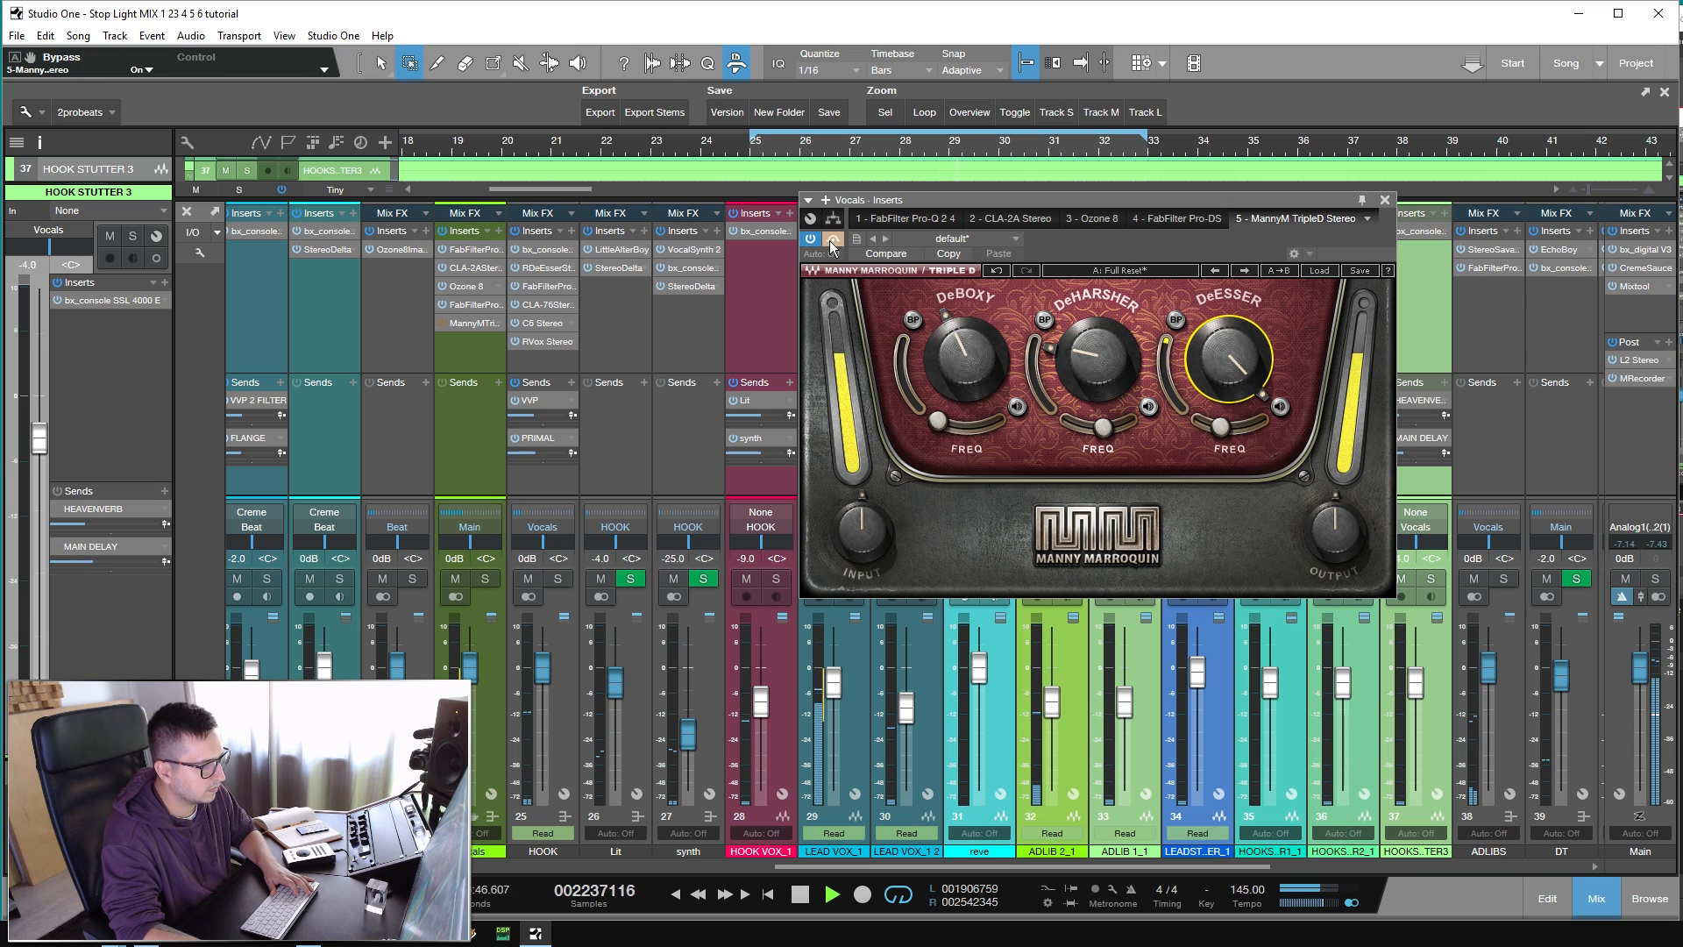